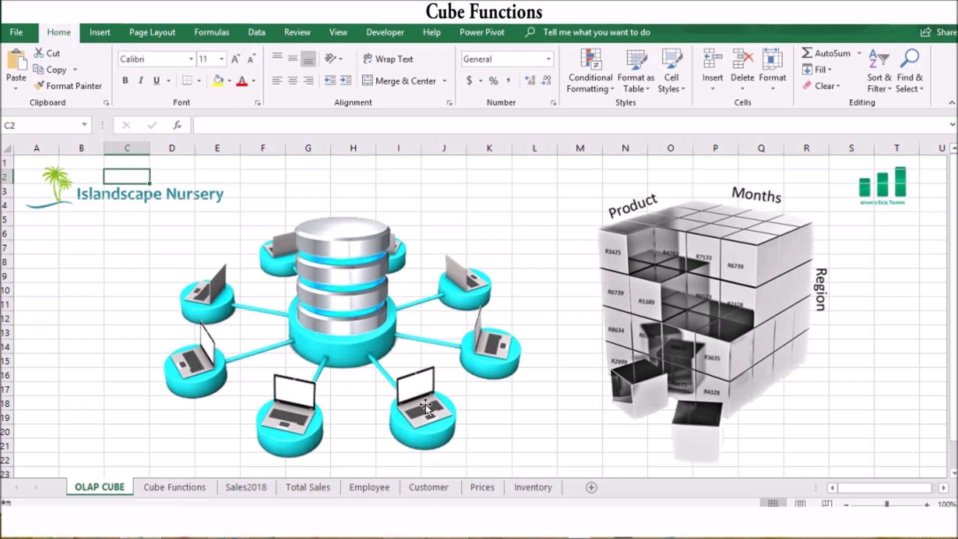
key("ctrl+Home")
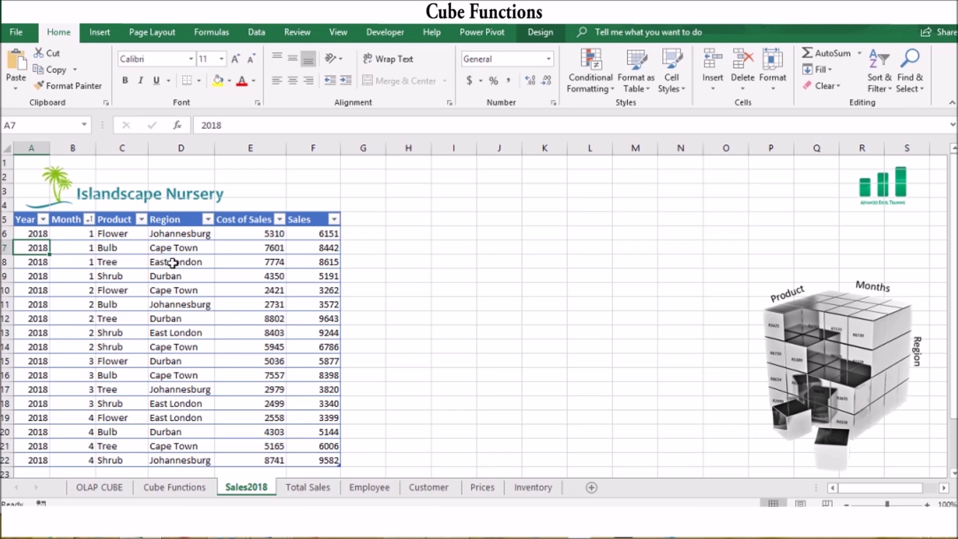
left_click(100, 33)
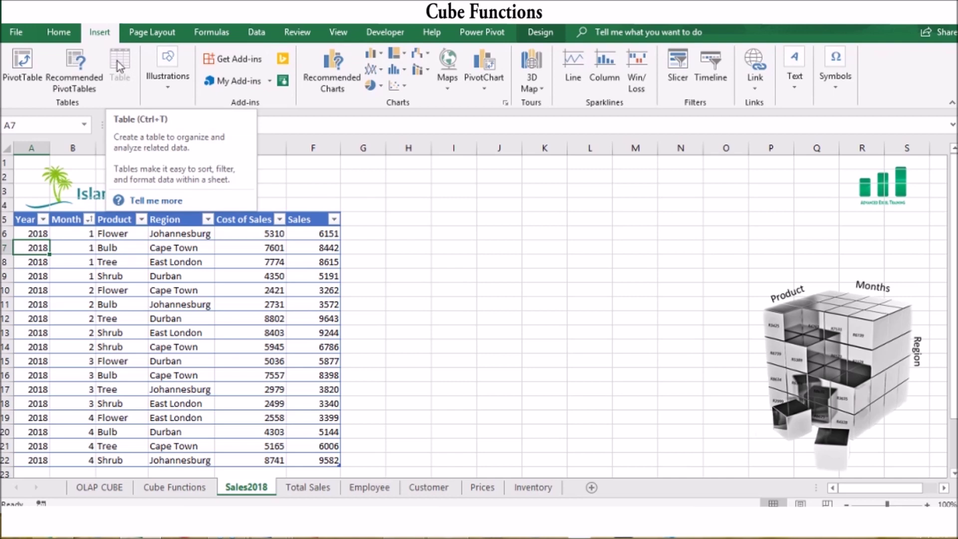
left_click(473, 31)
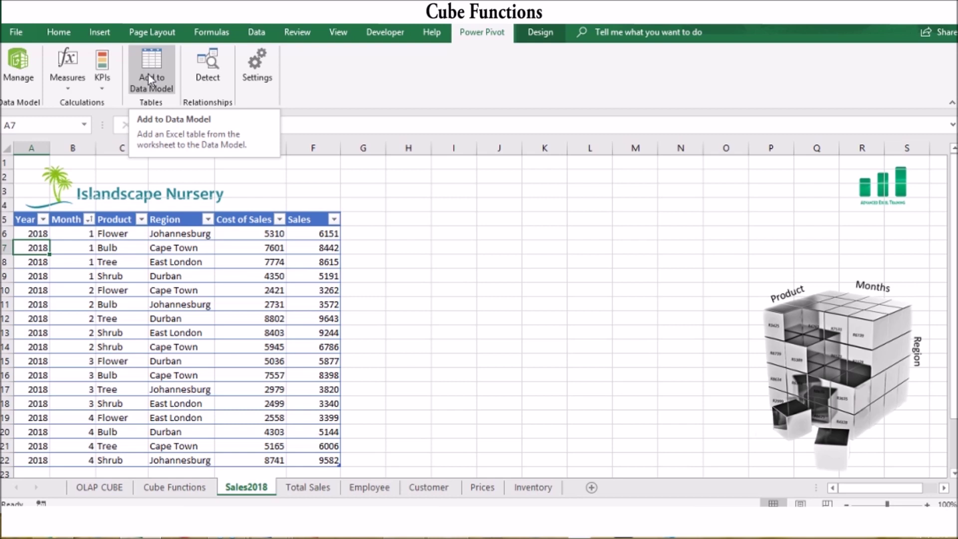
Step: Create a PivotTable from the Sales2018 table at cell H5 of the existing sheet, adding its data to the Data Model
left_click(108, 35)
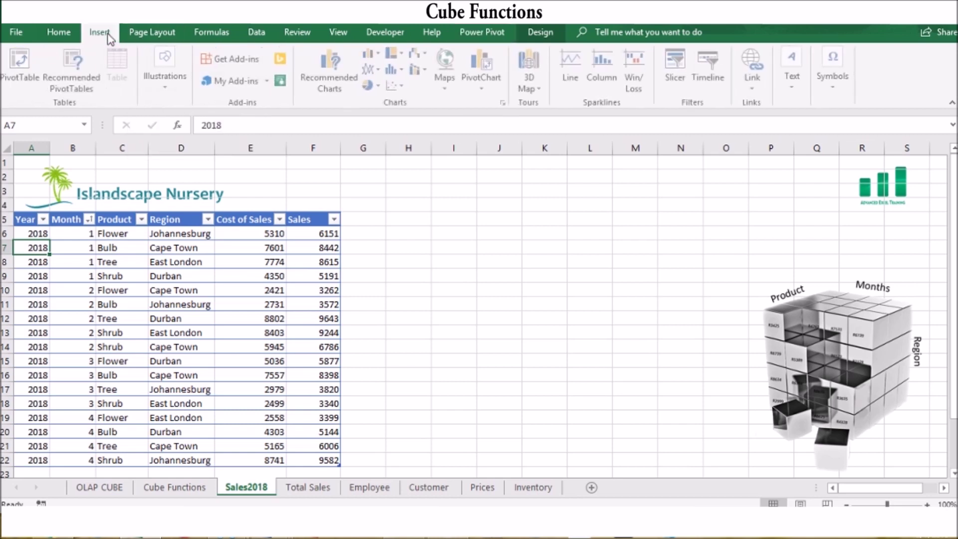
left_click(22, 65)
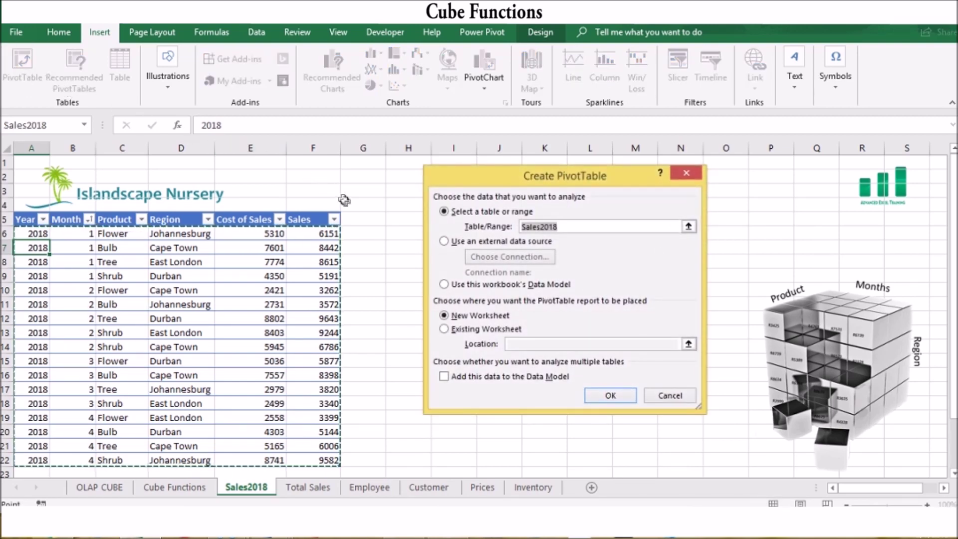
left_click(444, 330)
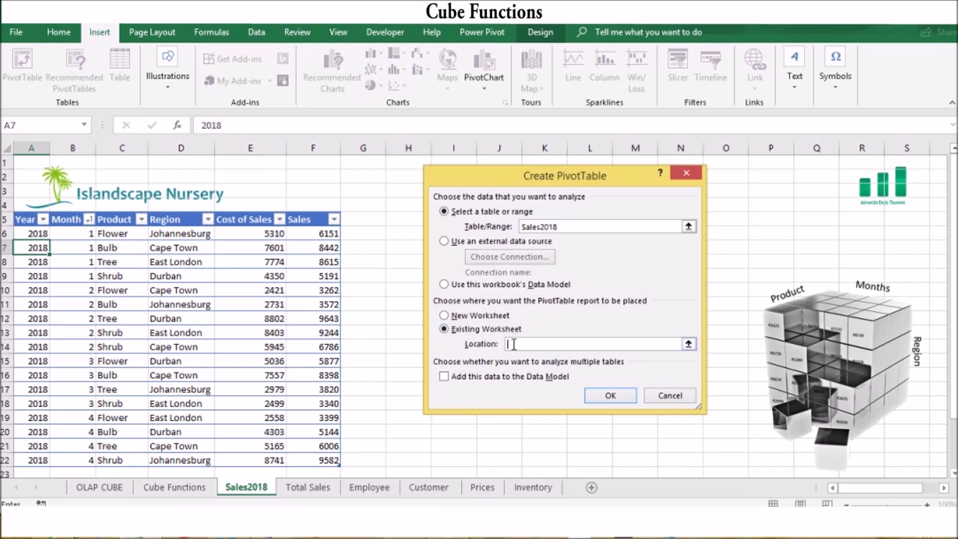
left_click(402, 220)
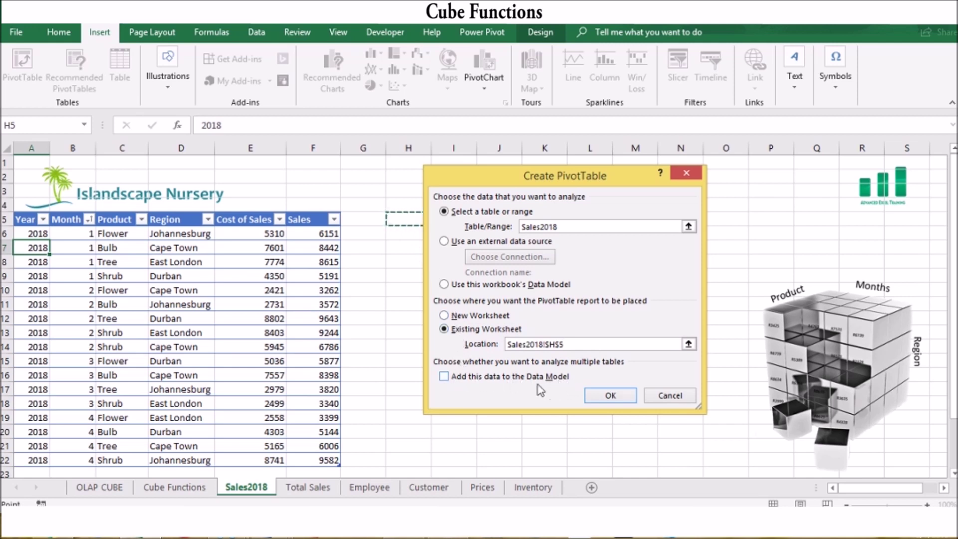
left_click(445, 377)
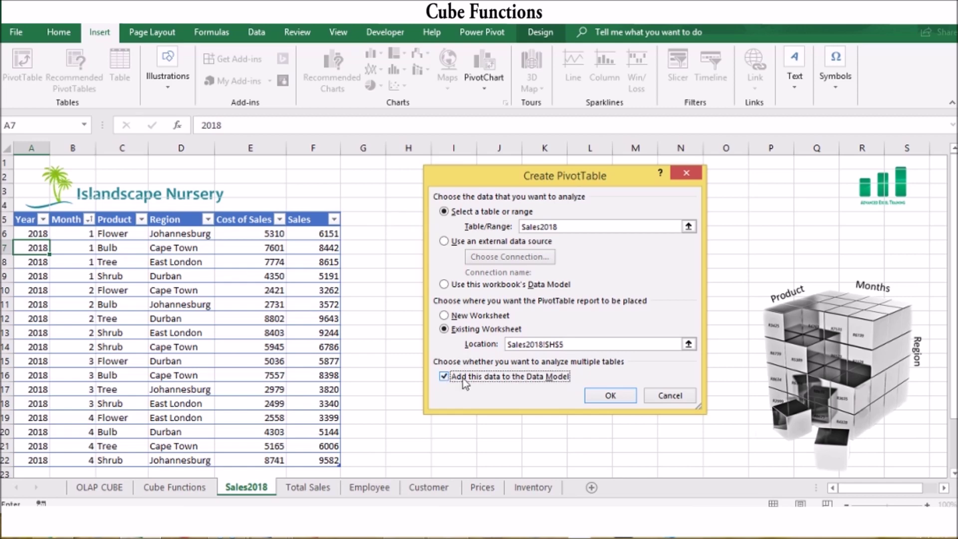
left_click(602, 395)
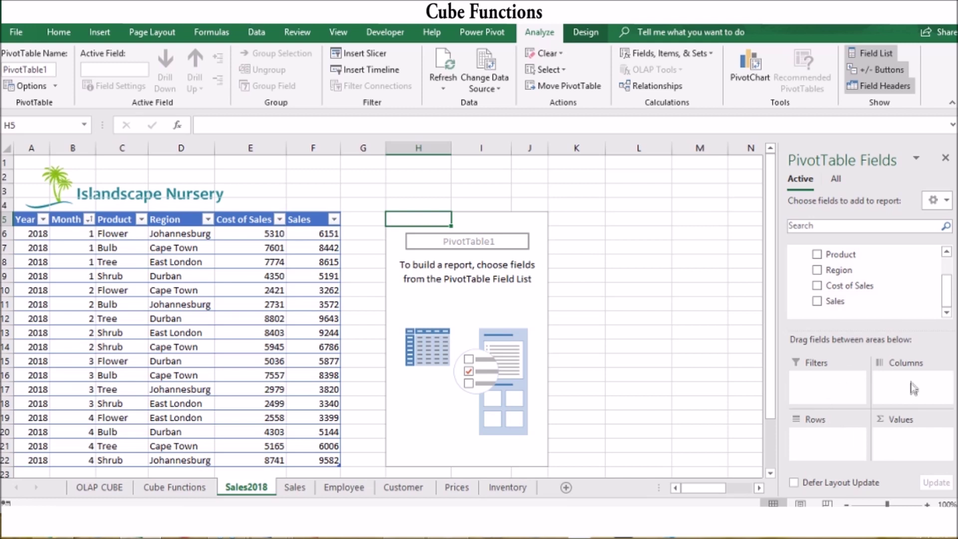
Step: Lay out the PivotTable with Region as columns, Product as rows and Sales as the summed values
left_click_drag(845, 271, 917, 390)
left_click_drag(841, 254, 838, 439)
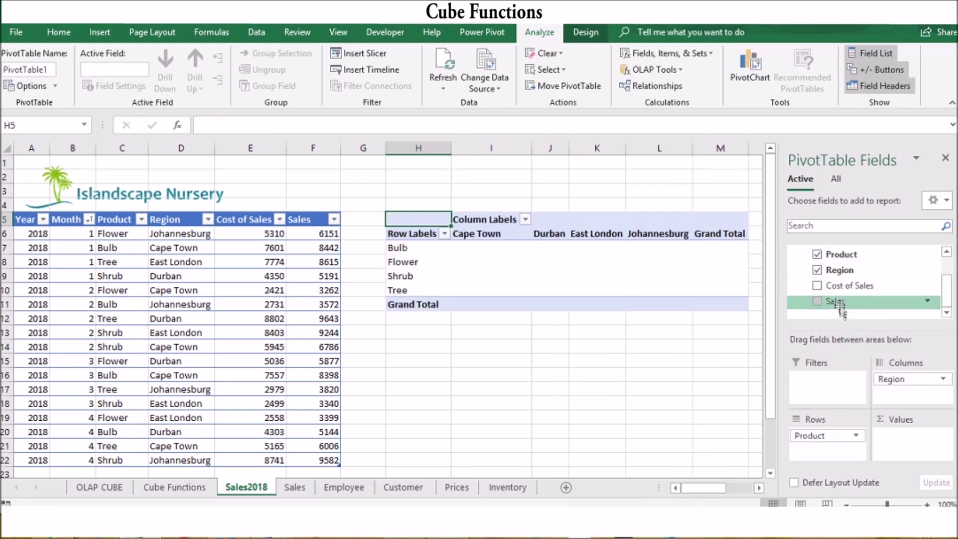
left_click_drag(840, 306, 902, 442)
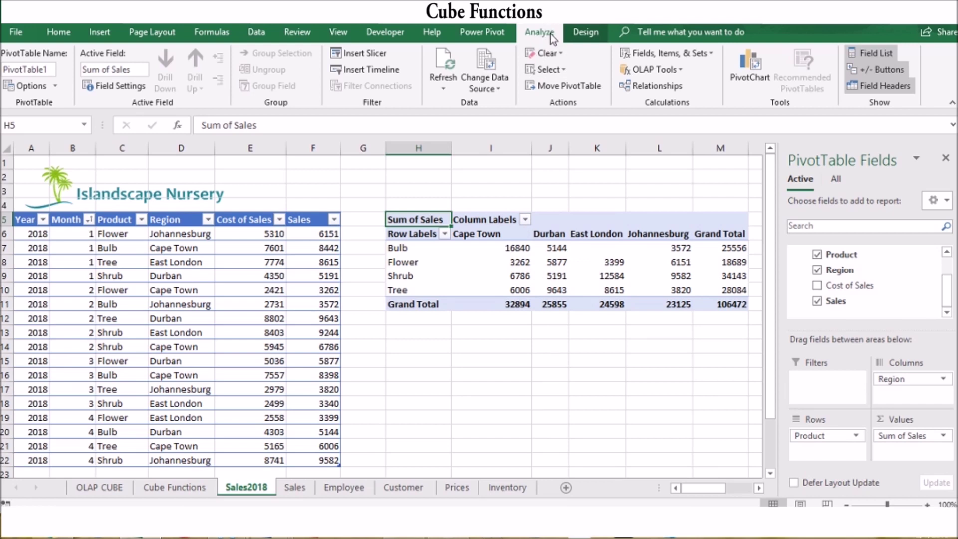
Step: Convert the PivotTable to cube formulas with the OLAP tools
left_click(677, 73)
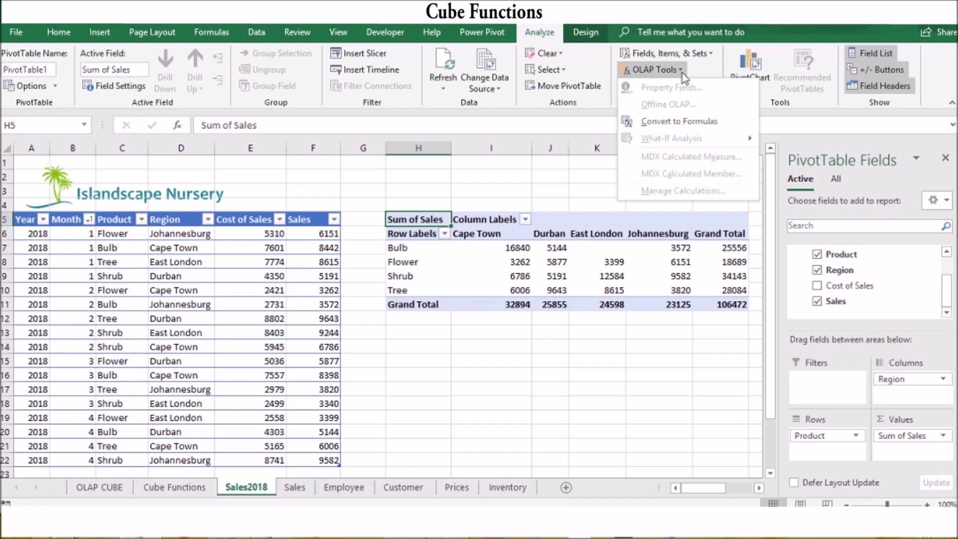
left_click(669, 127)
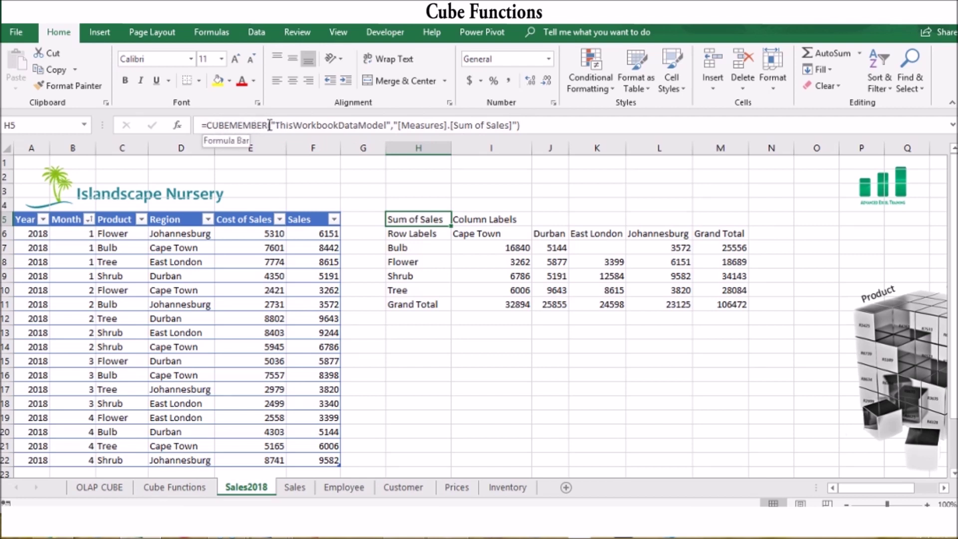
Step: Examine the formulas behind the product labels and cell I10, and the reference list on the Cube Functions sheet
left_click_drag(403, 248, 408, 291)
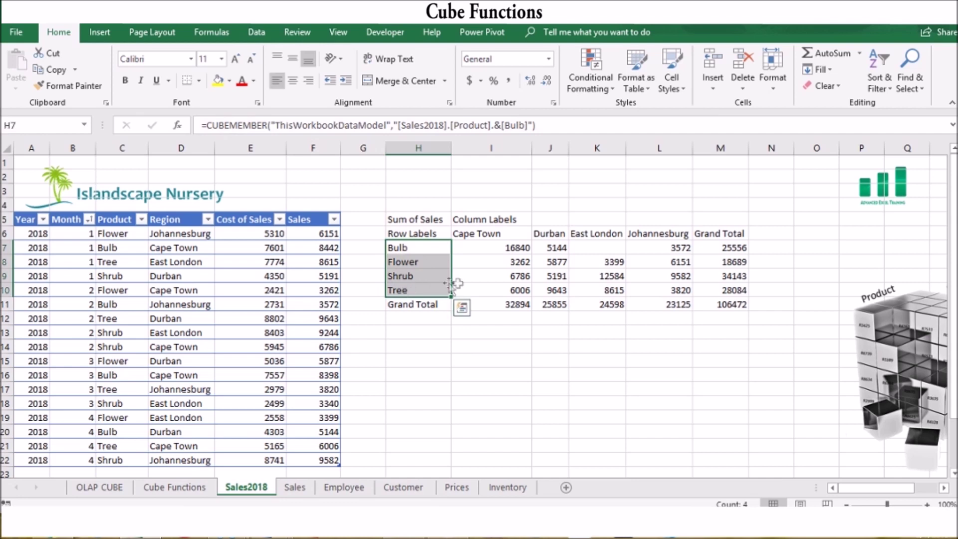
left_click(489, 290)
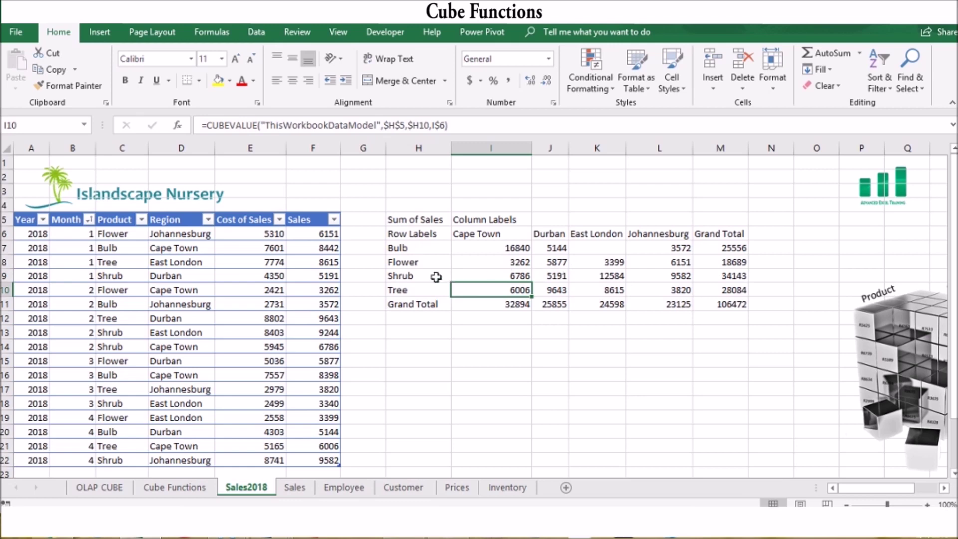
left_click(188, 493)
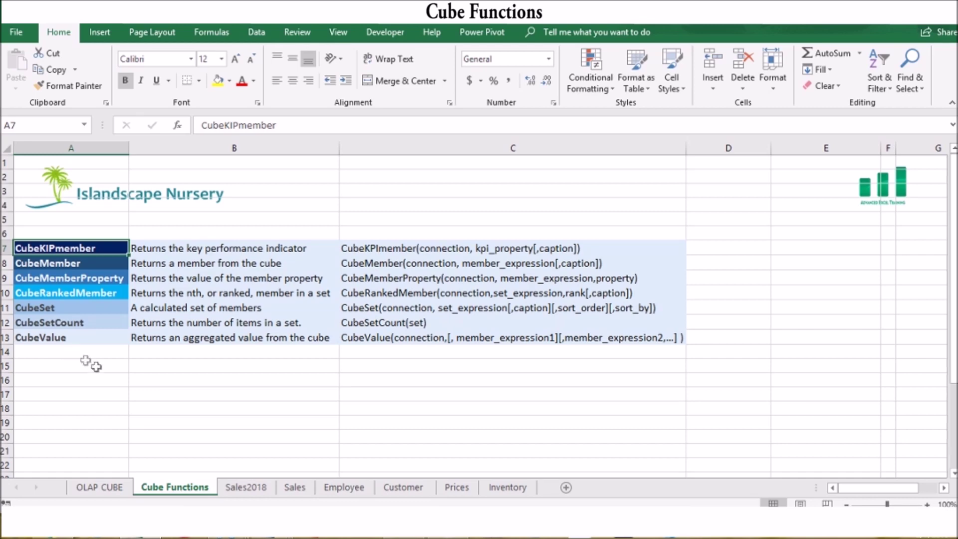
left_click(237, 492)
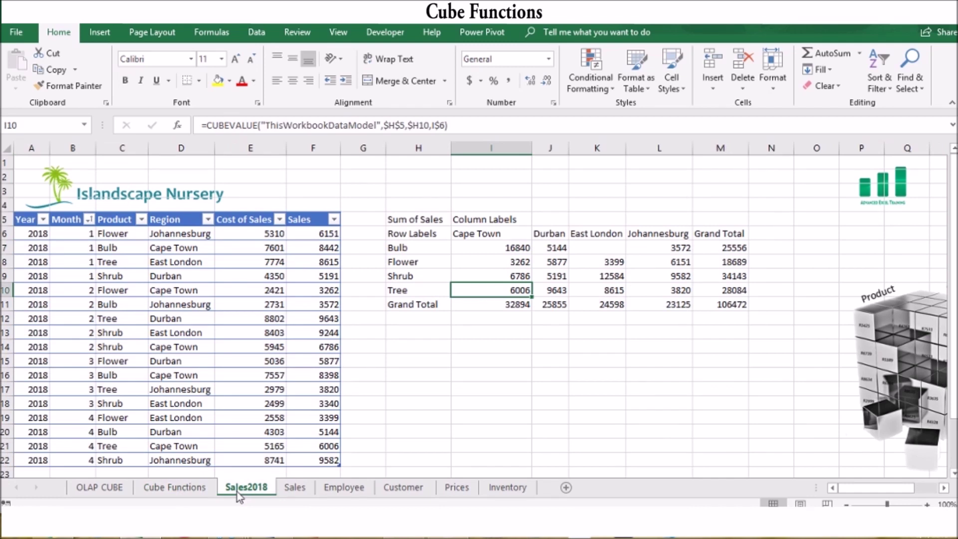
Step: Clear the Tree label in H10 and start a CUBEMEMBER formula there with "ThisWorkbookDataModel" as the connection
left_click(407, 293)
key("BackSpace")
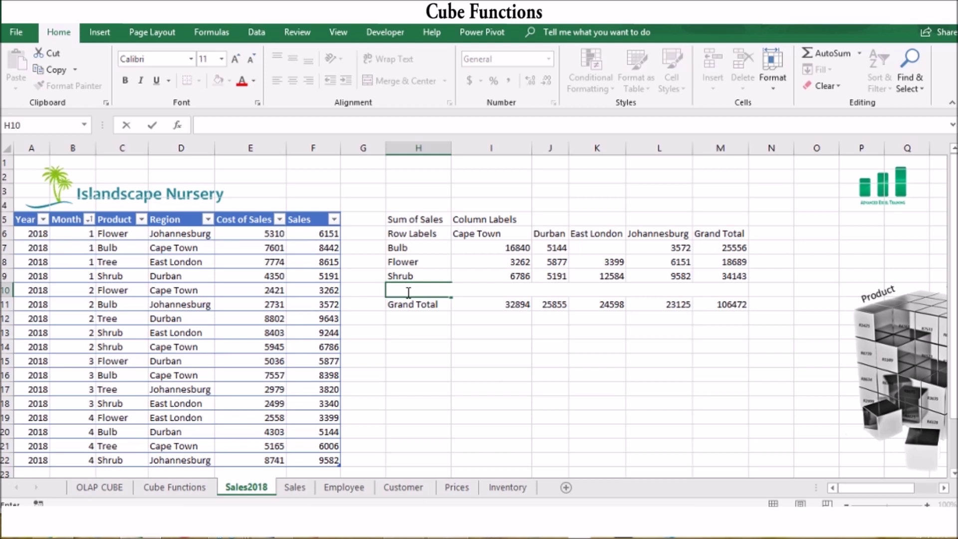
type("=")
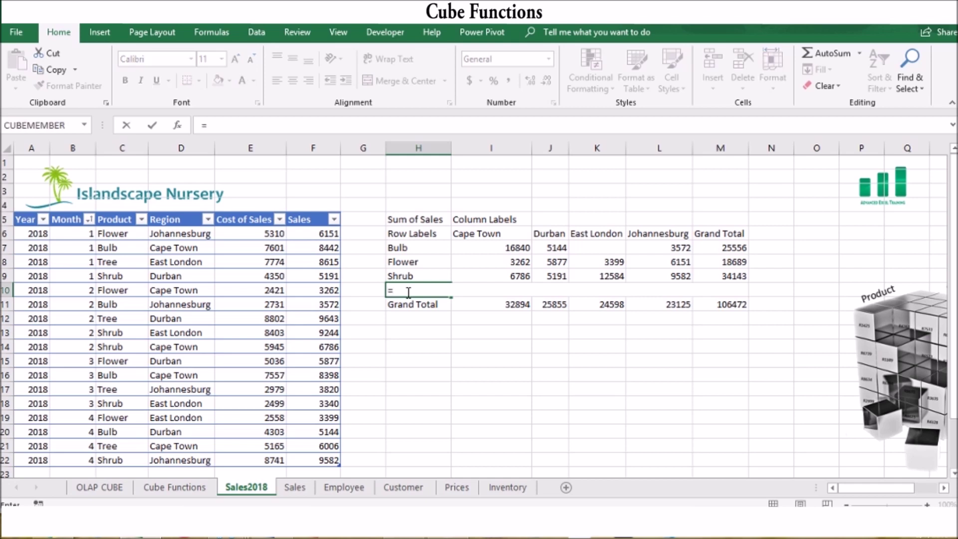
type("cube")
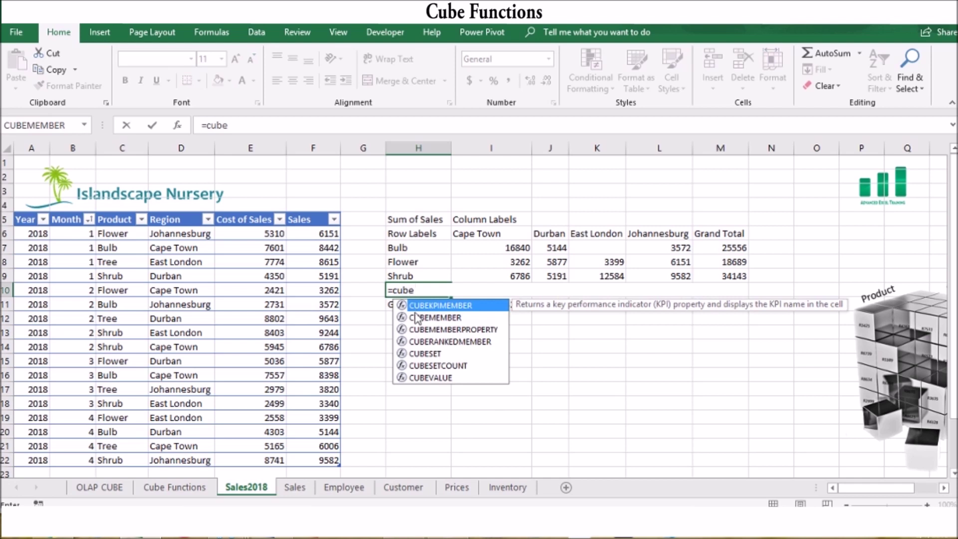
double_click(419, 317)
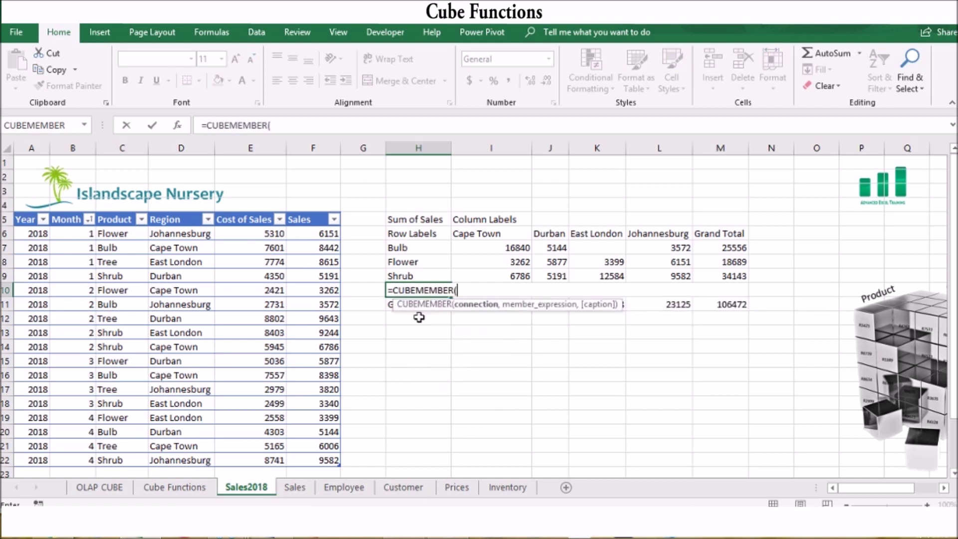
type("\"")
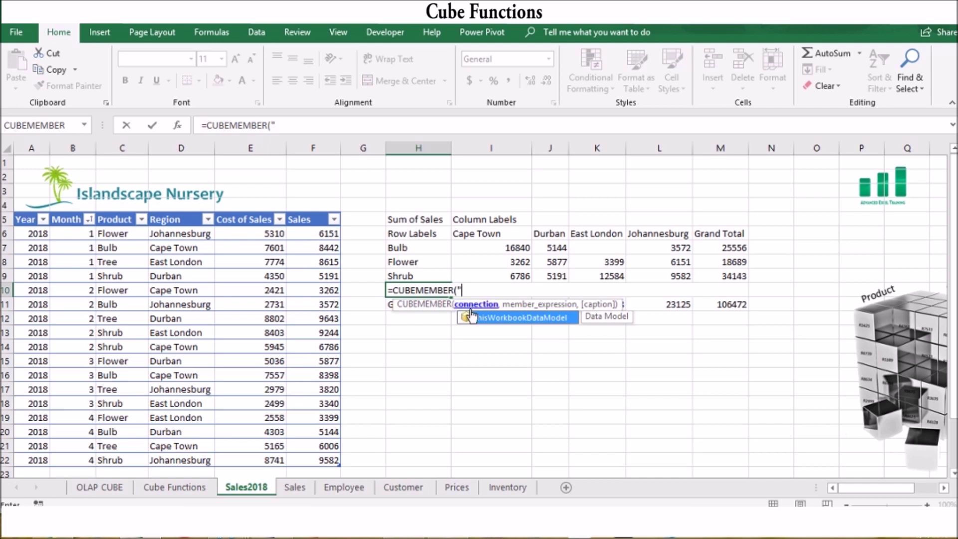
double_click(499, 319)
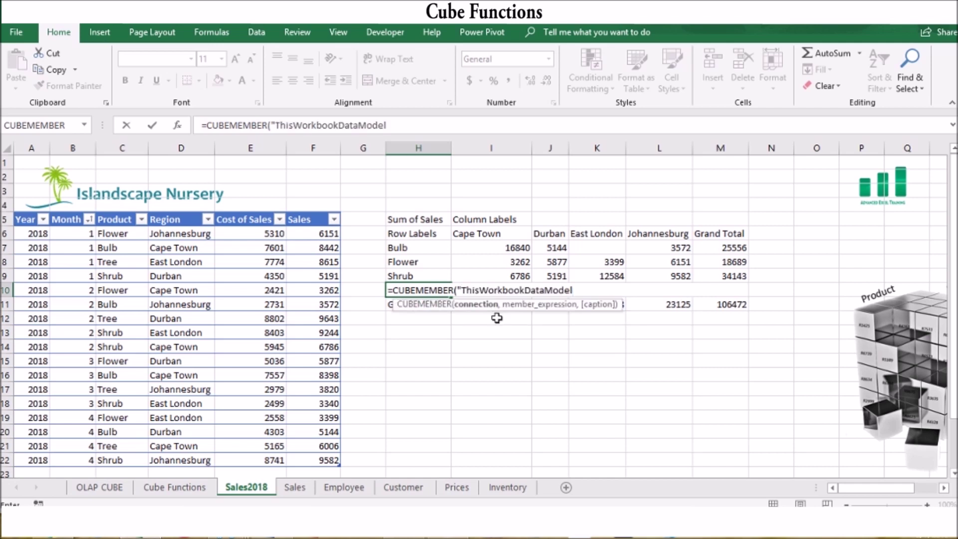
type("\",")
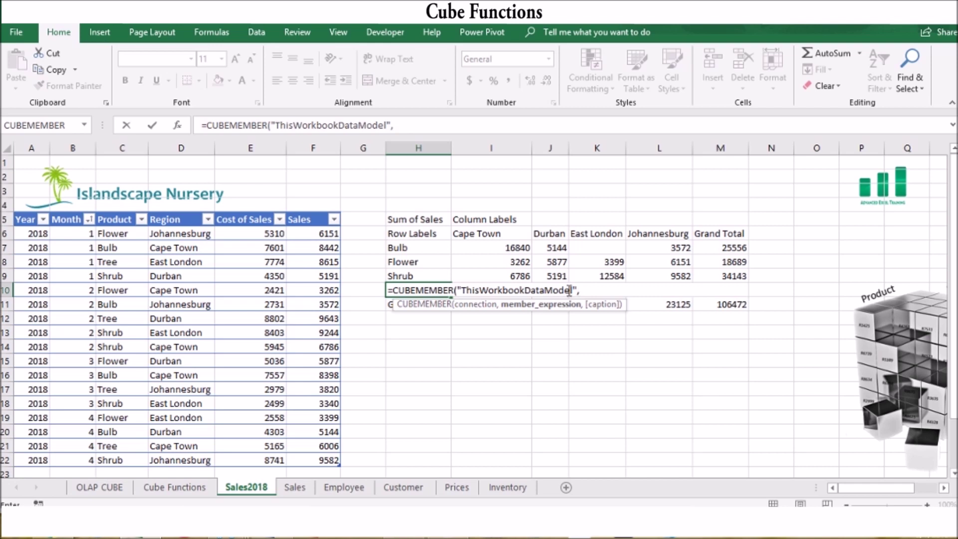
Step: Complete the CUBEMEMBER formula in H10 with the member expression "[Sales2018].[Product].&[tree]" and check the cell
type("\"")
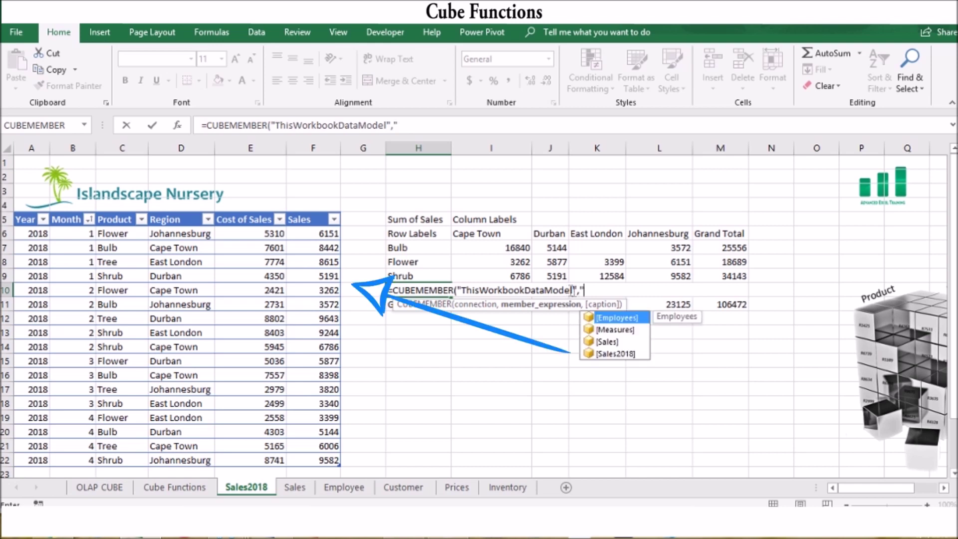
double_click(611, 355)
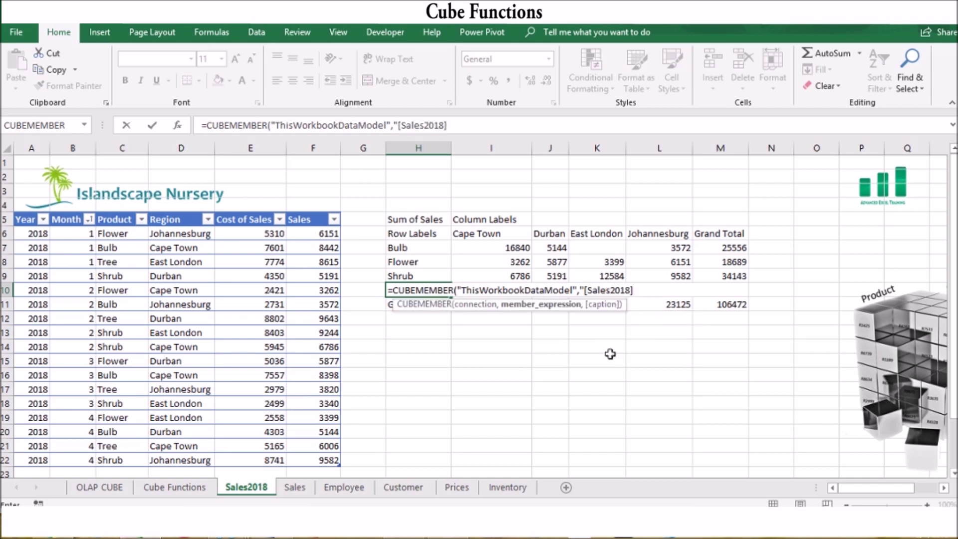
type(".")
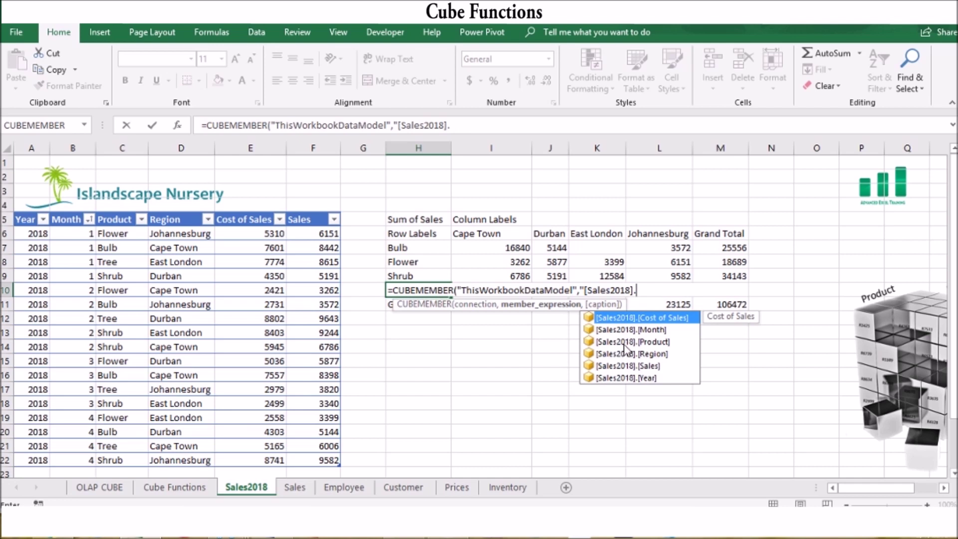
double_click(623, 342)
type(".&")
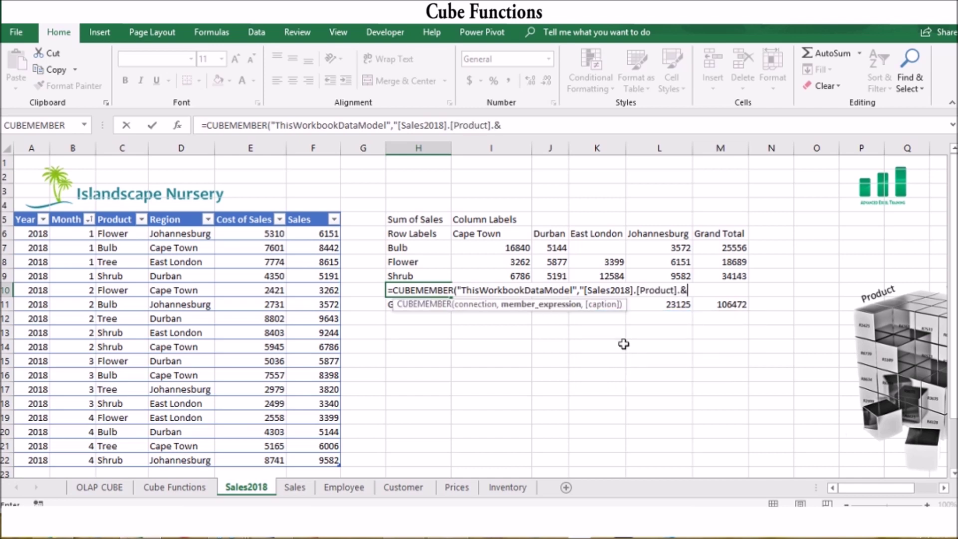
type("[tree]\")")
key("Return")
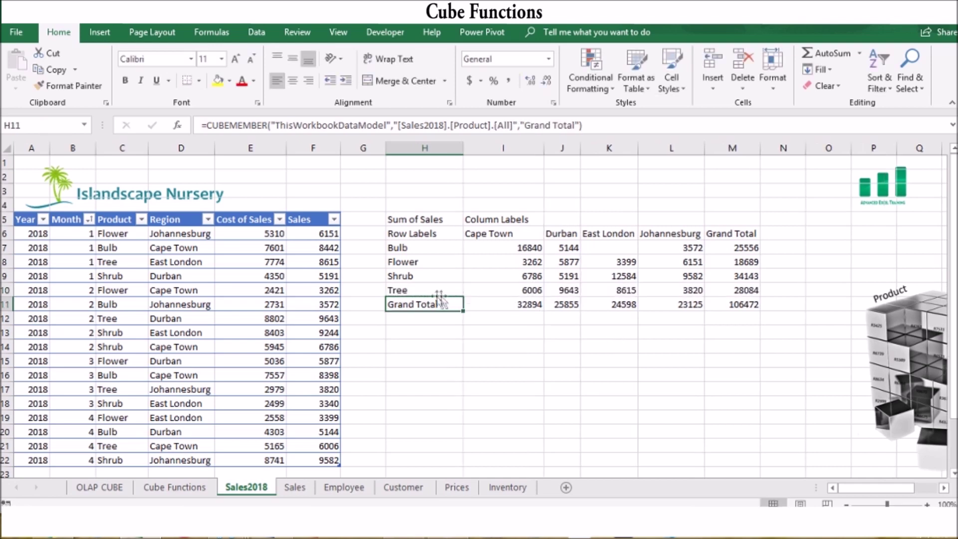
left_click(396, 290)
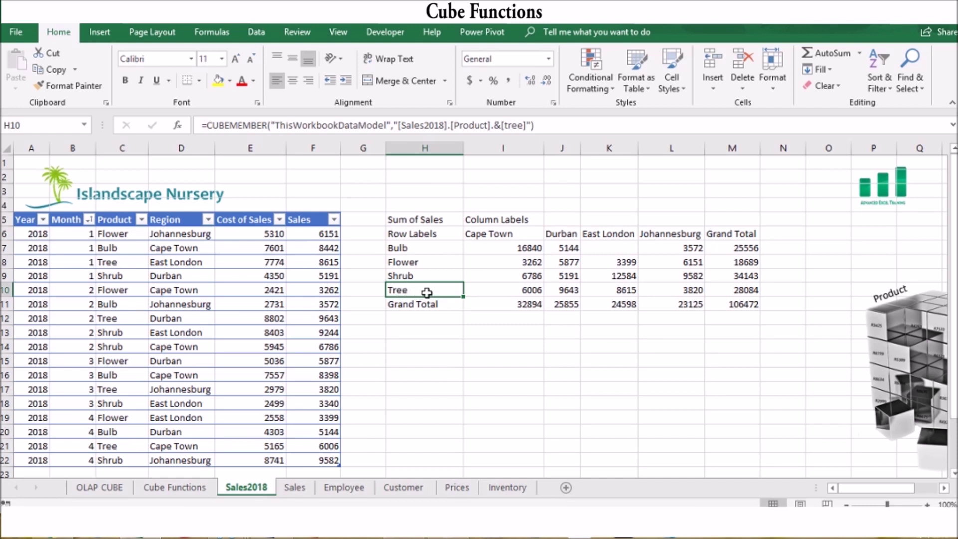
Step: Start a CUBEVALUE formula in cell I10 with "ThisWorkbookDataModel" as the connection
left_click(494, 288)
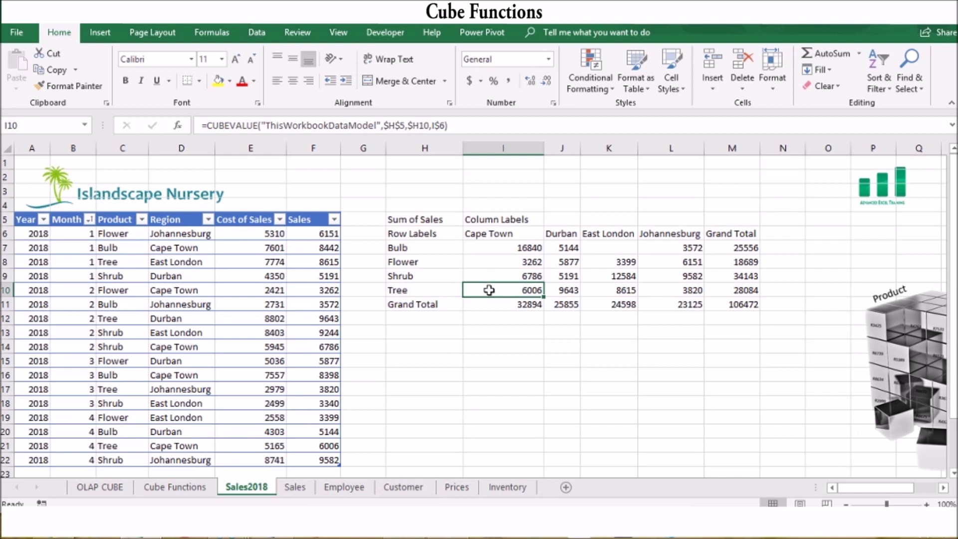
type("=cube")
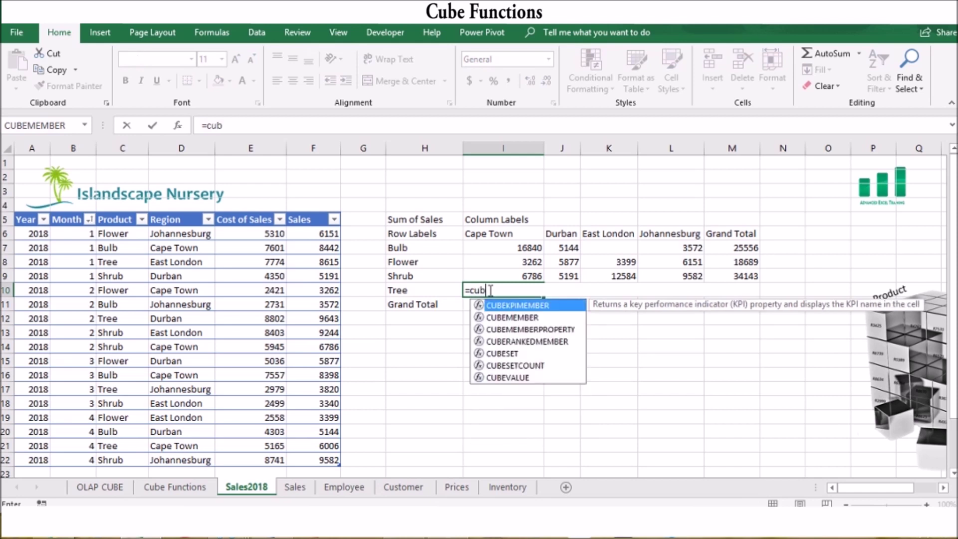
double_click(515, 377)
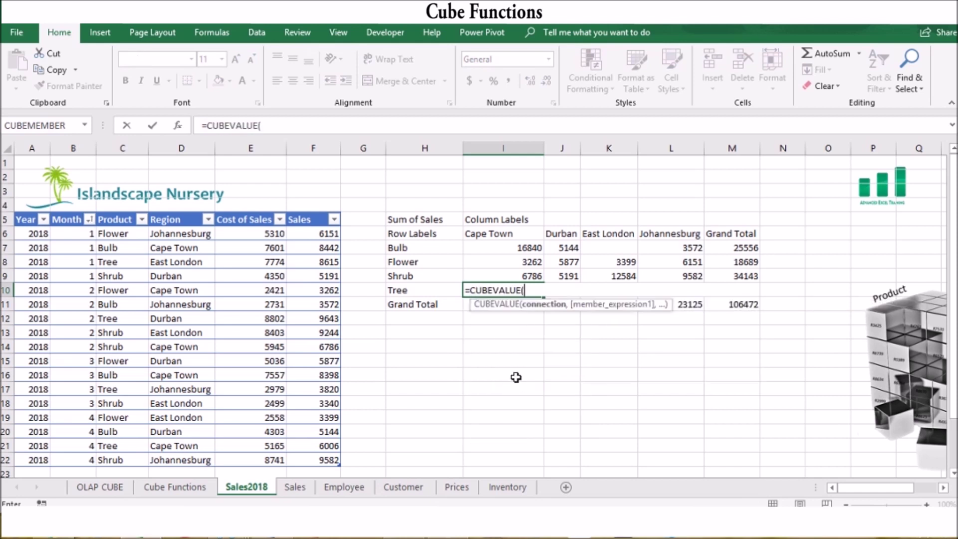
type("\"")
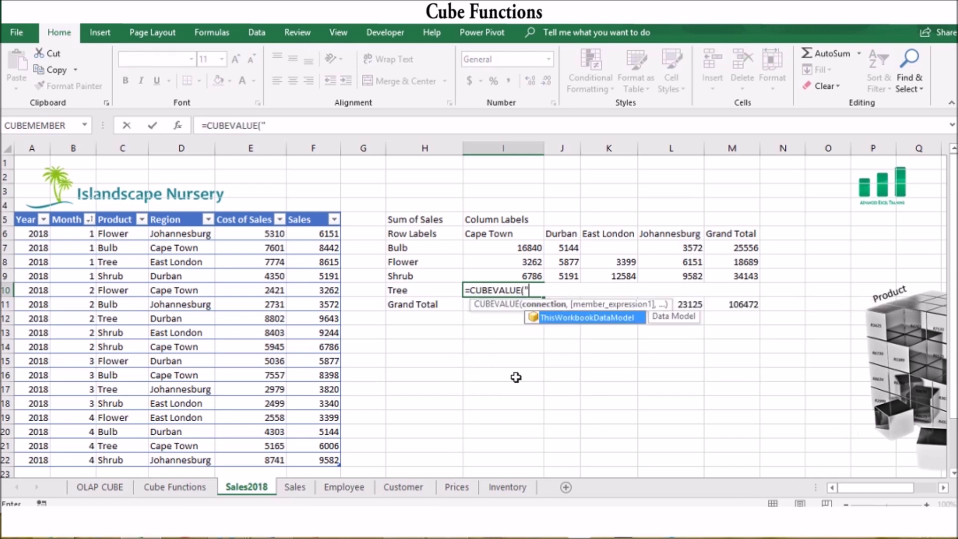
double_click(560, 318)
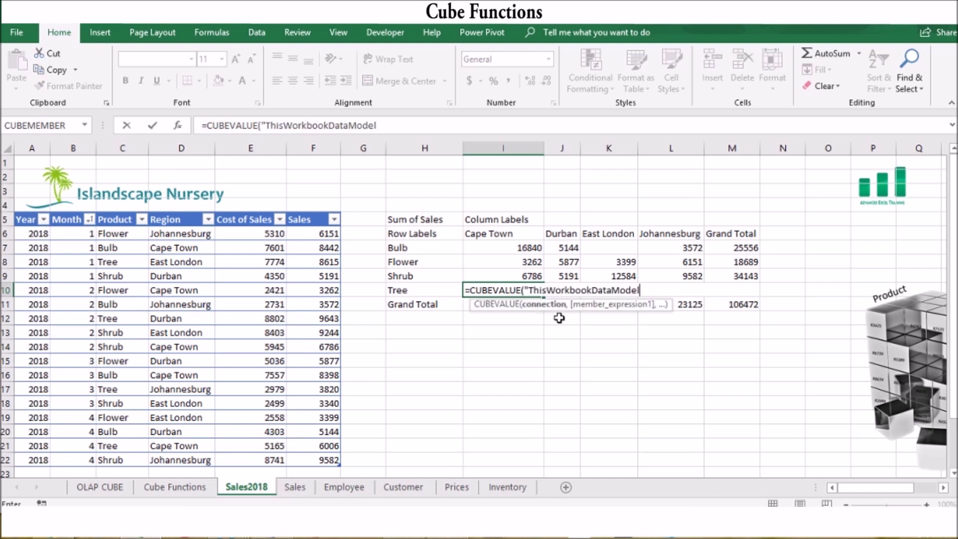
Step: Add "[Measures].[Sum of sales]" as the first member expression of the CUBEVALUE formula
type("\",\"")
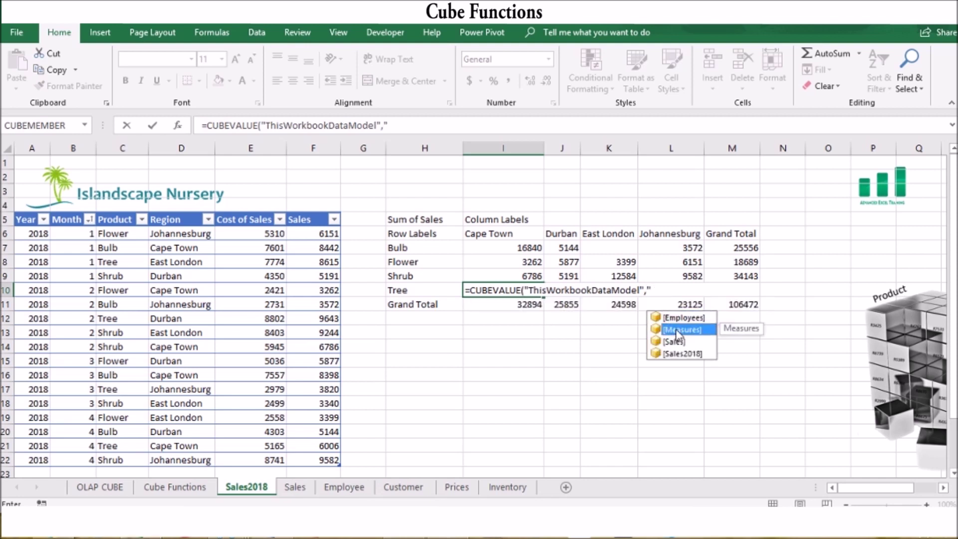
double_click(679, 330)
type(".")
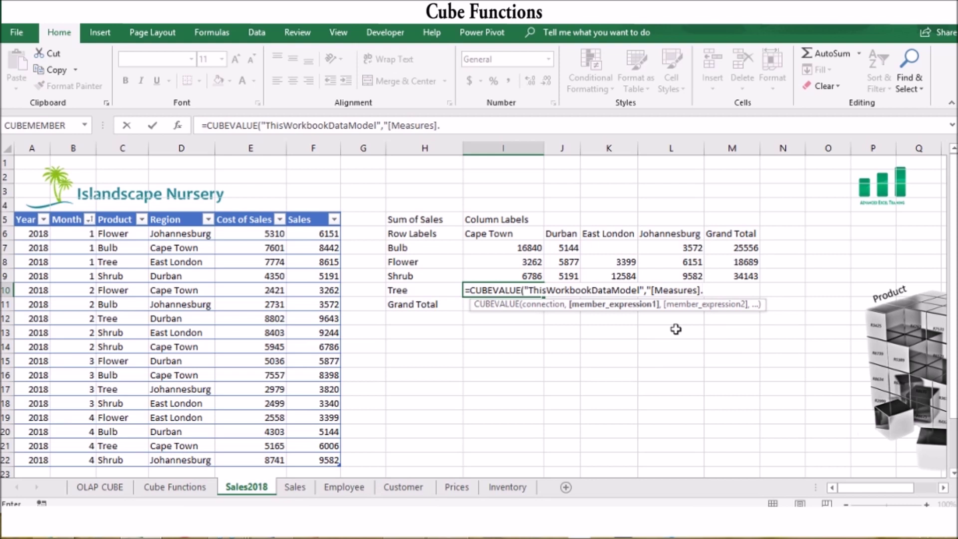
type("[Sum of sa")
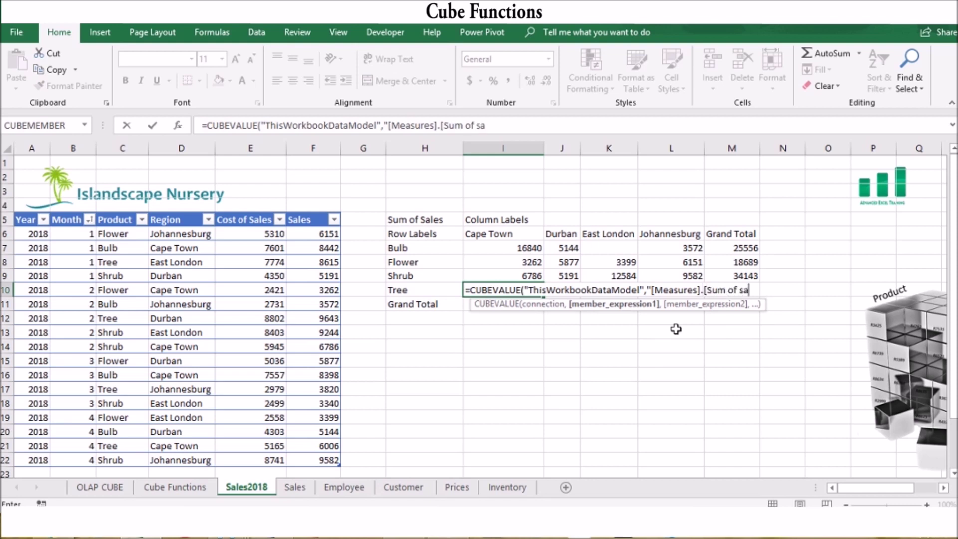
type("les]\",")
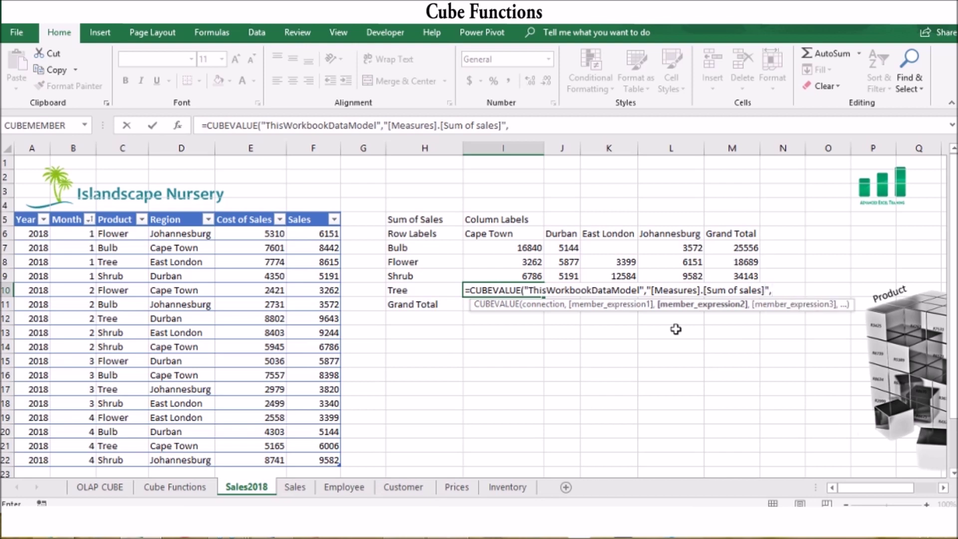
Step: Add "[Sales2018].[Product].[Tree]" as the second member expression of the CUBEVALUE formula
type("\"")
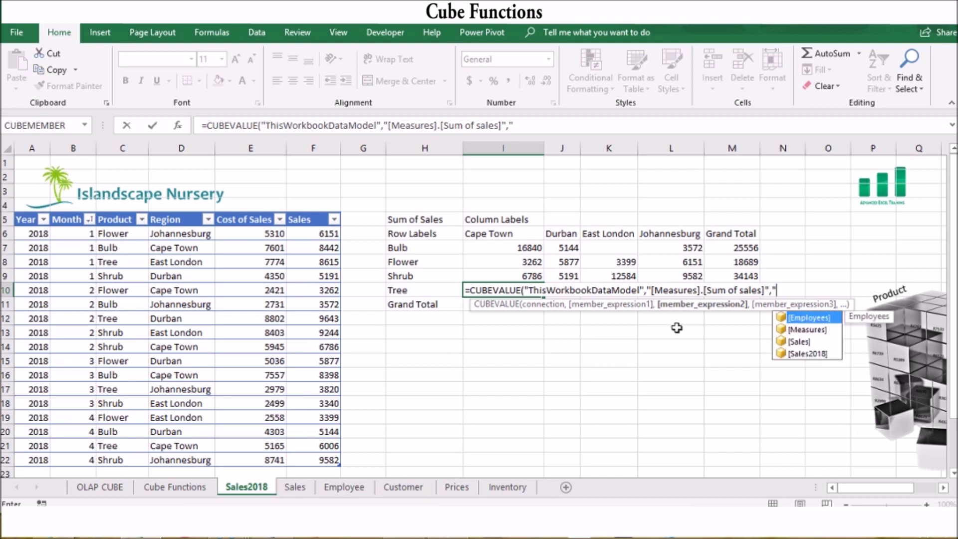
double_click(798, 354)
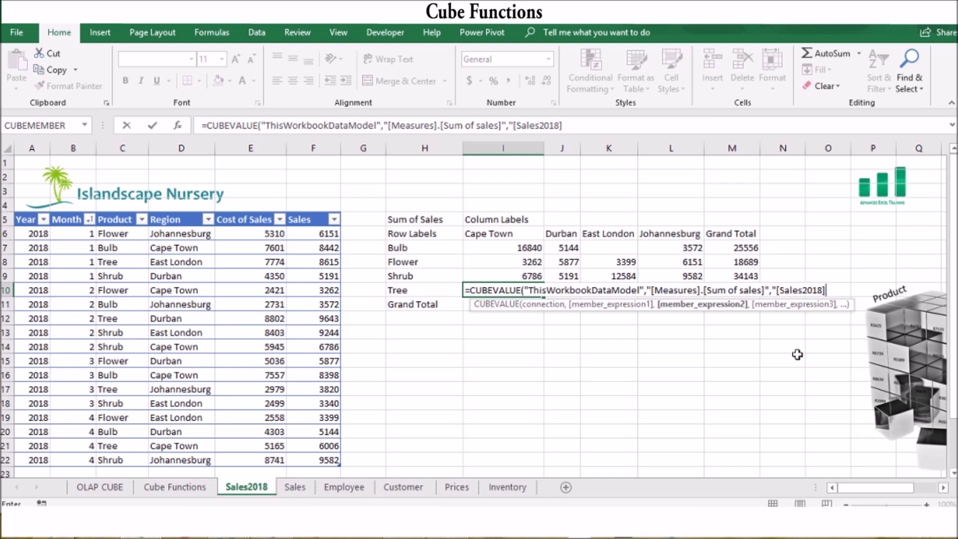
type(".")
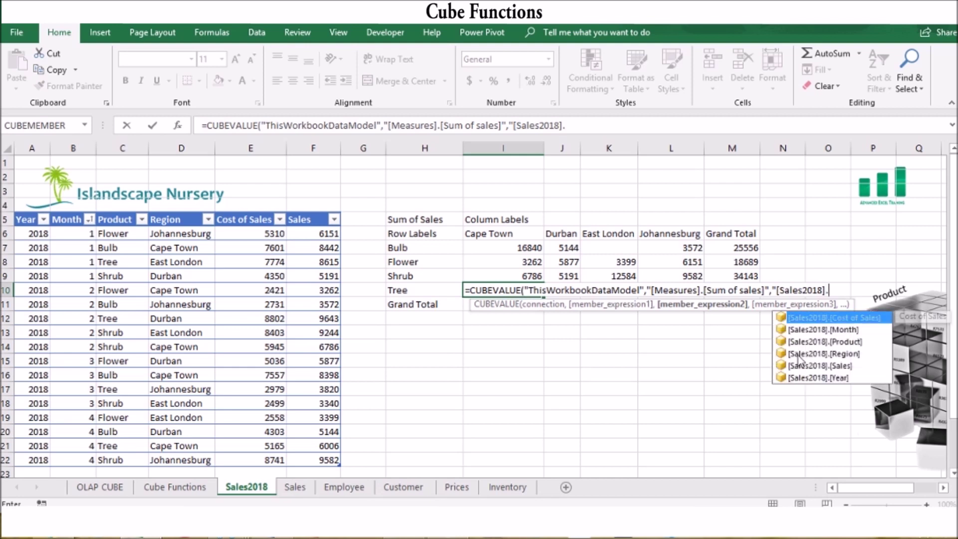
double_click(840, 344)
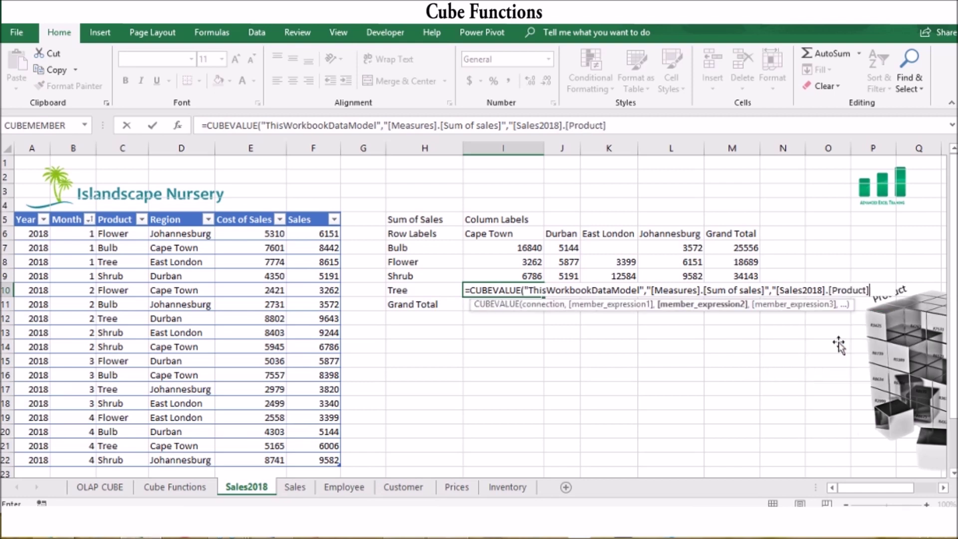
type(".[")
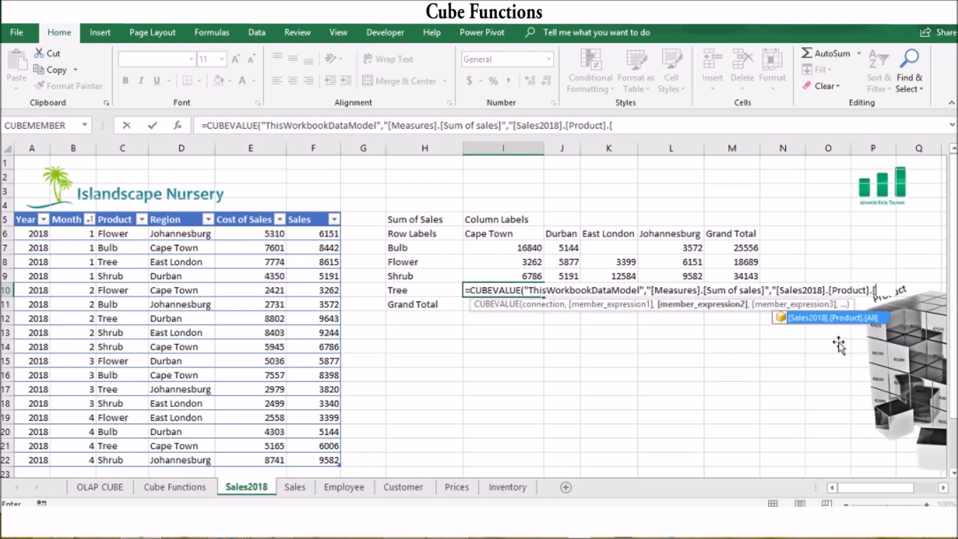
type("Tree")
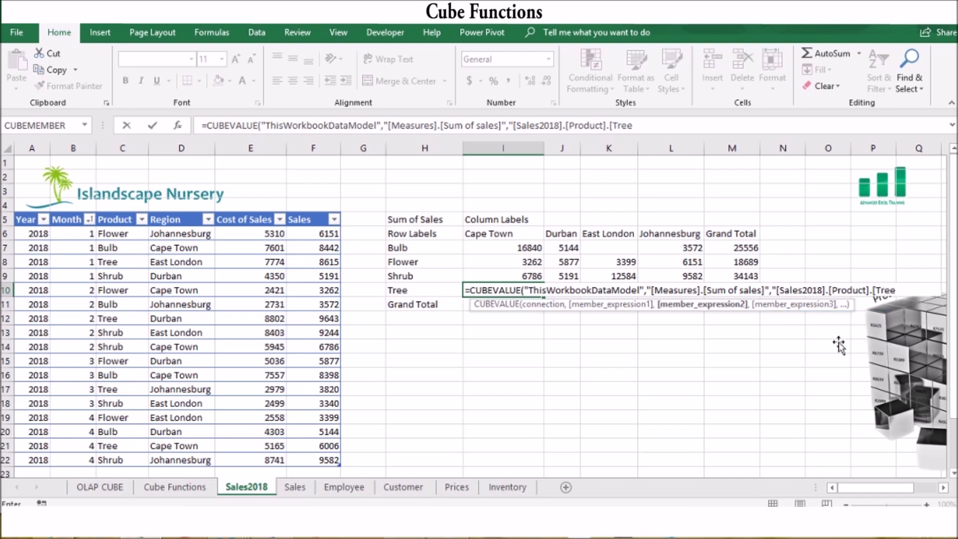
type("]")
type(" ,")
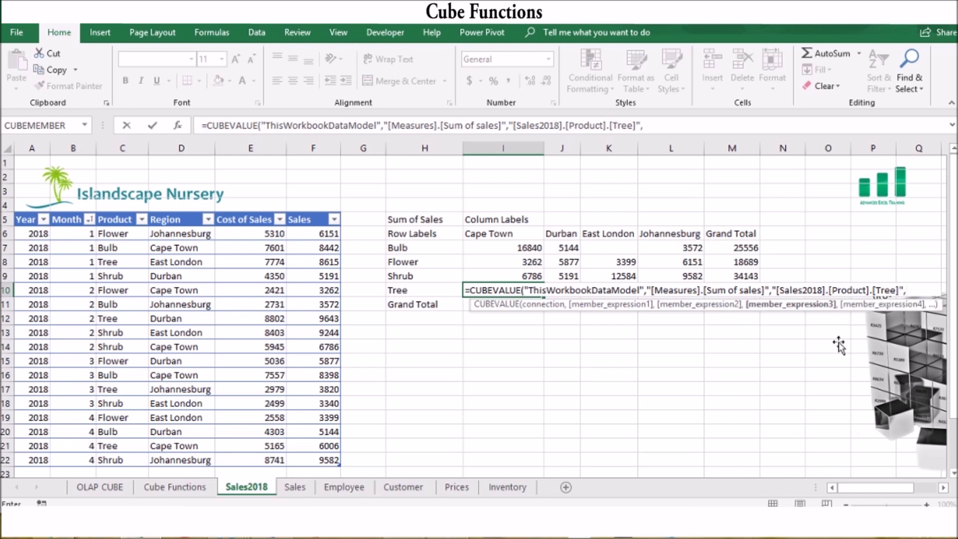
Step: Complete the CUBEVALUE formula in I10 with the third member expression "[Sales2018].[Region].[Cape town]" and check the cell
type("\"")
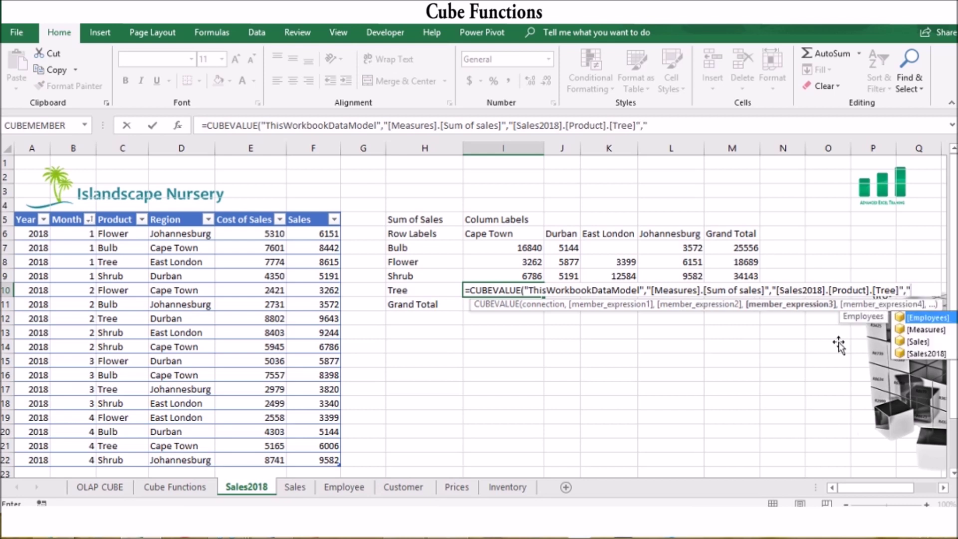
double_click(920, 353)
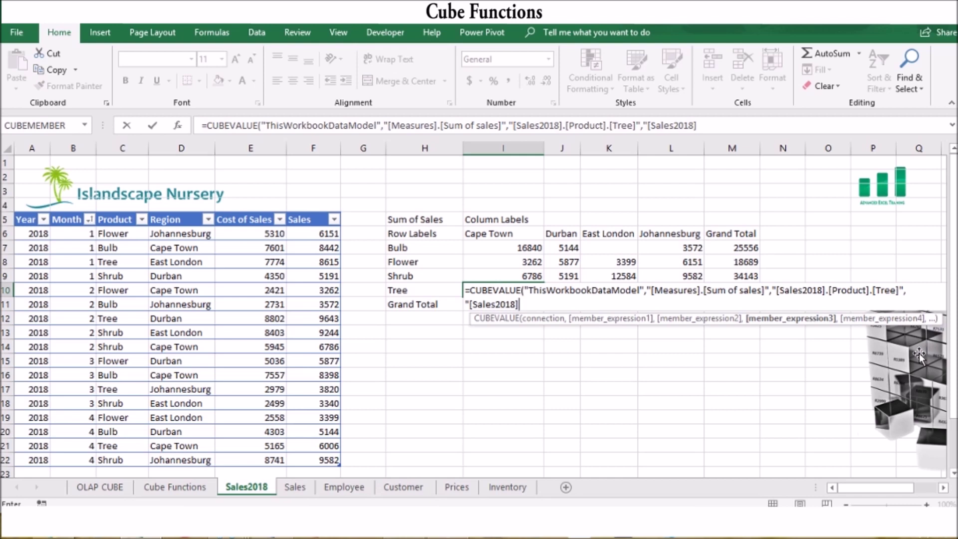
type(".")
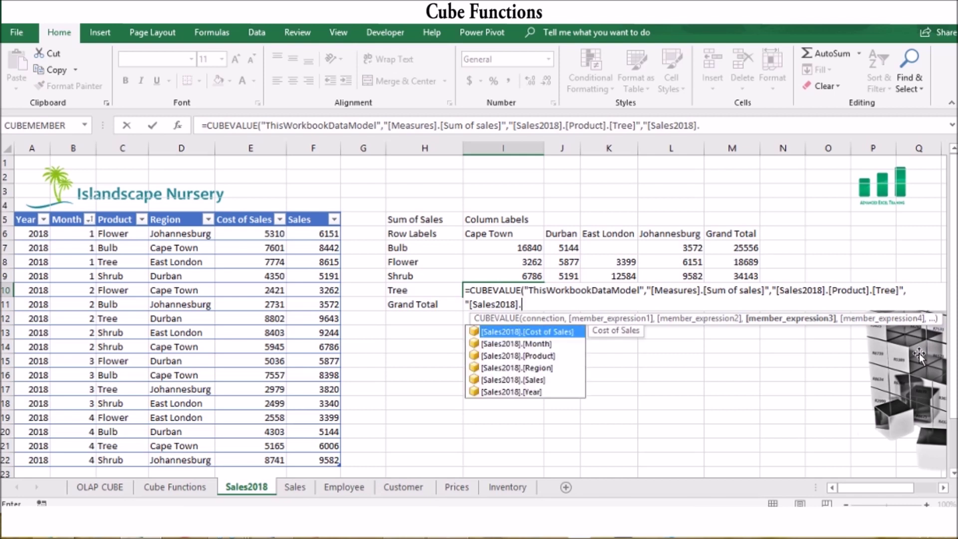
double_click(544, 367)
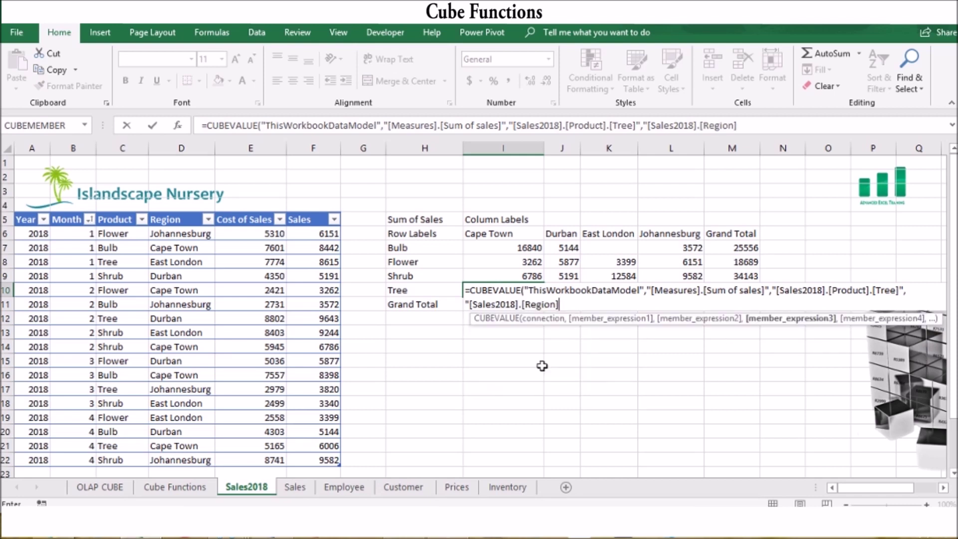
type(".[")
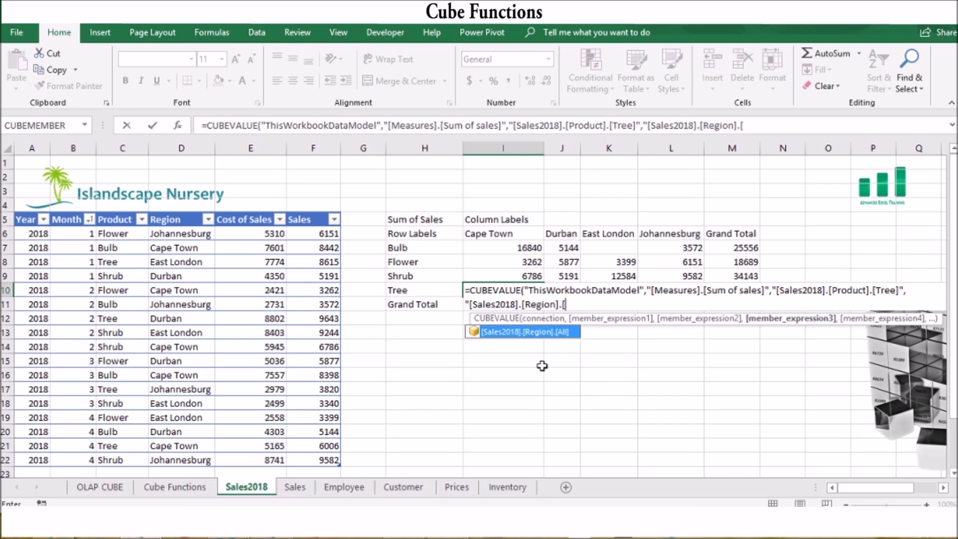
type("Cape")
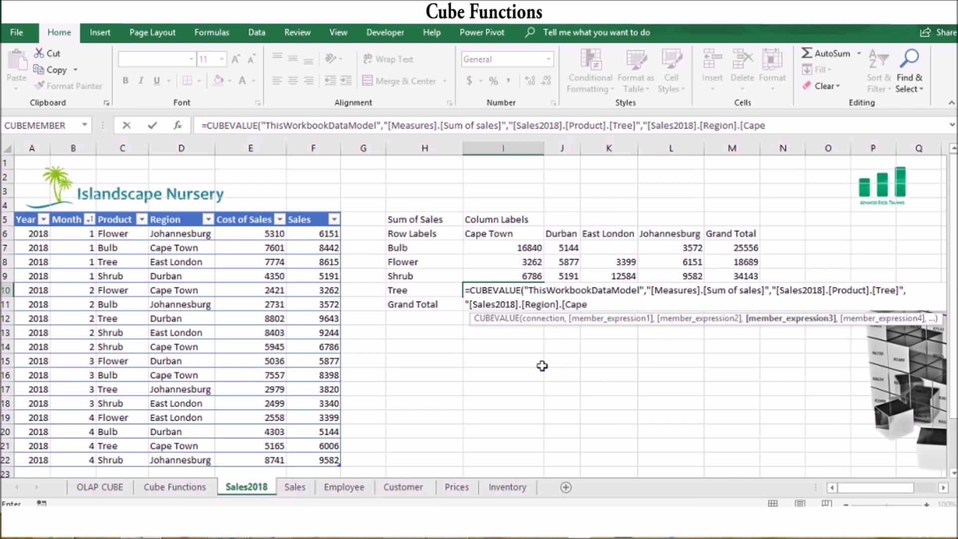
type(" town]\")")
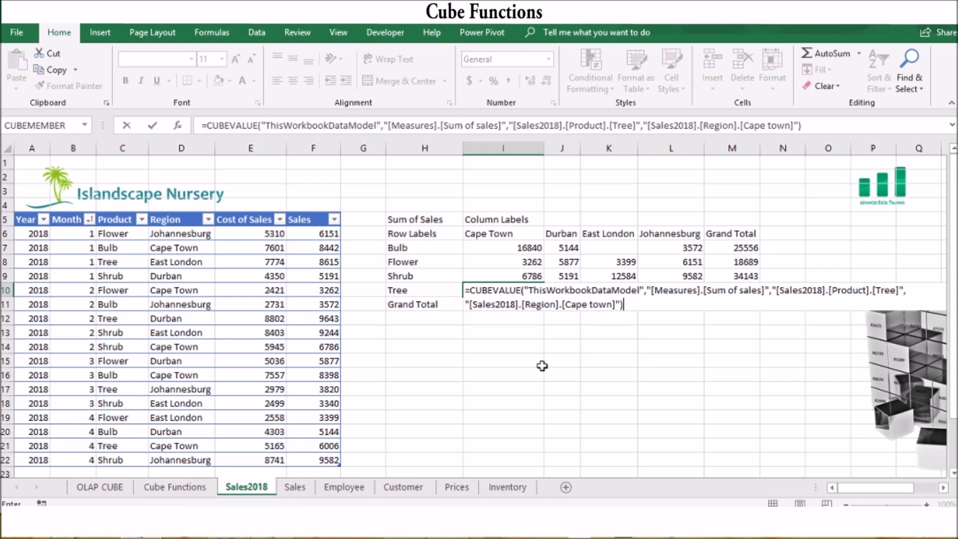
key("Return")
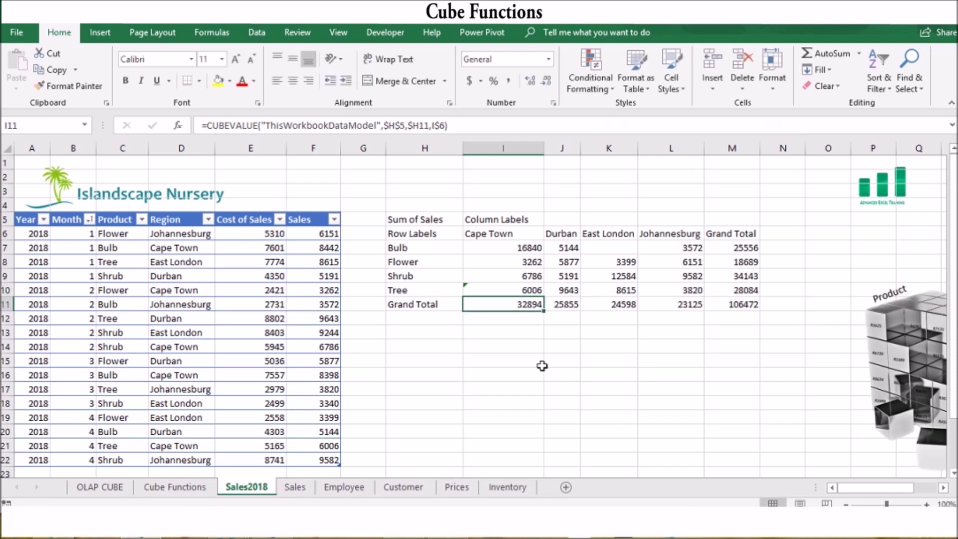
left_click(521, 291)
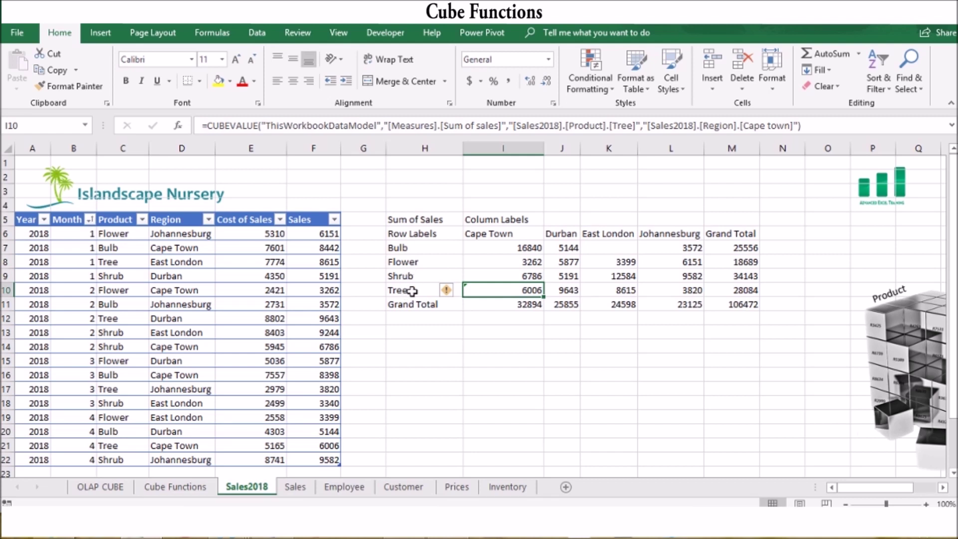
Step: Move the Tree and Grand Total rows, H10:M11, down one row so that they start at H11
left_click_drag(404, 290, 729, 299)
key("ctrl+c")
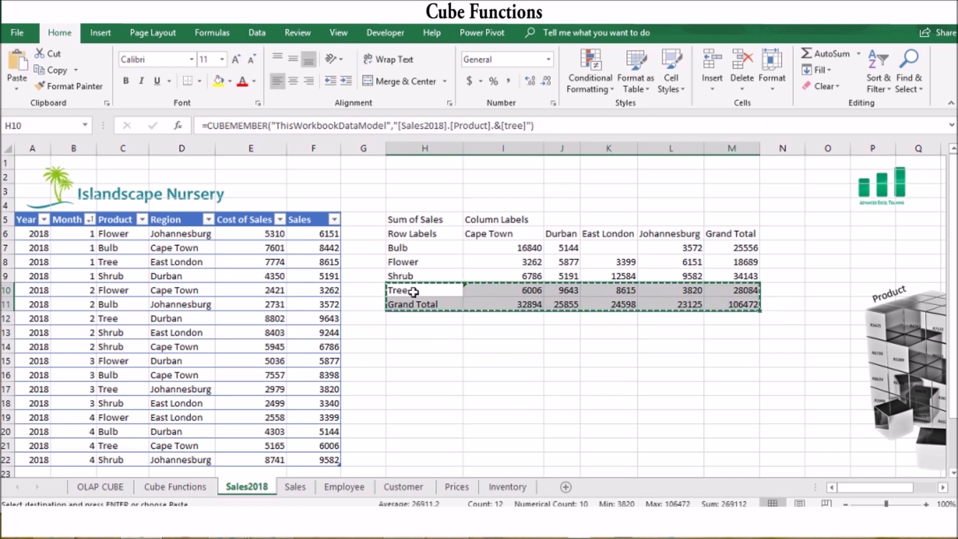
left_click(403, 304)
key("ctrl+v")
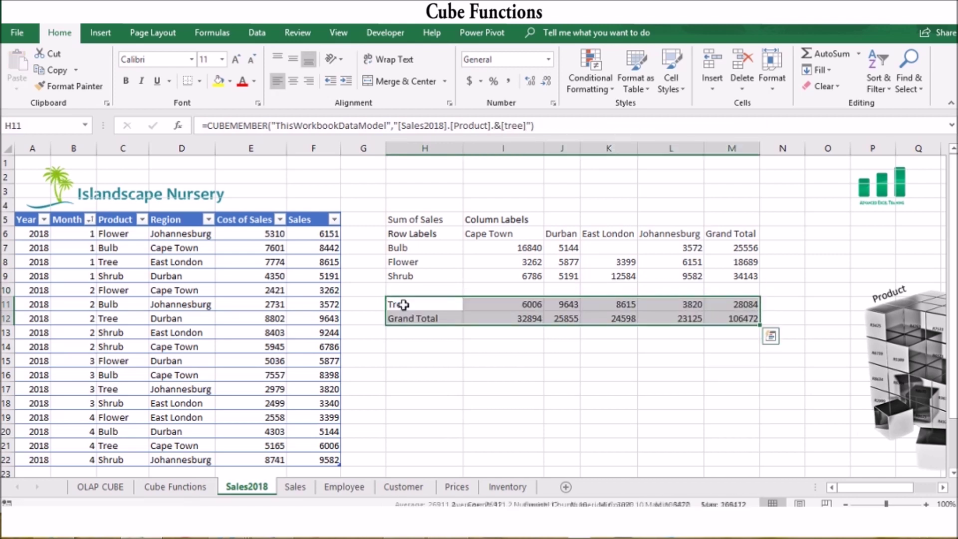
Step: Start a CUBESET formula in the empty cell H10 with "ThisWorkbookDataModel" as the connection
left_click(402, 289)
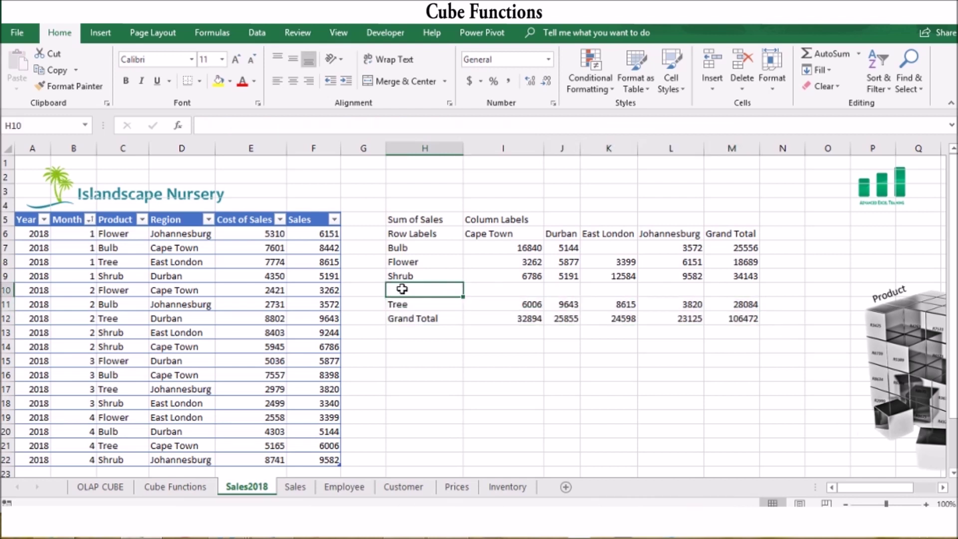
type("=cub")
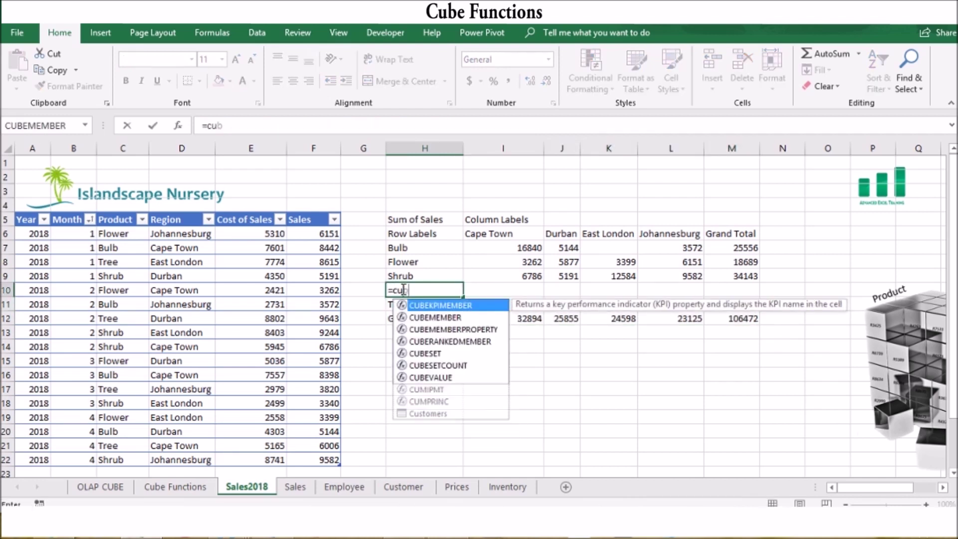
double_click(438, 354)
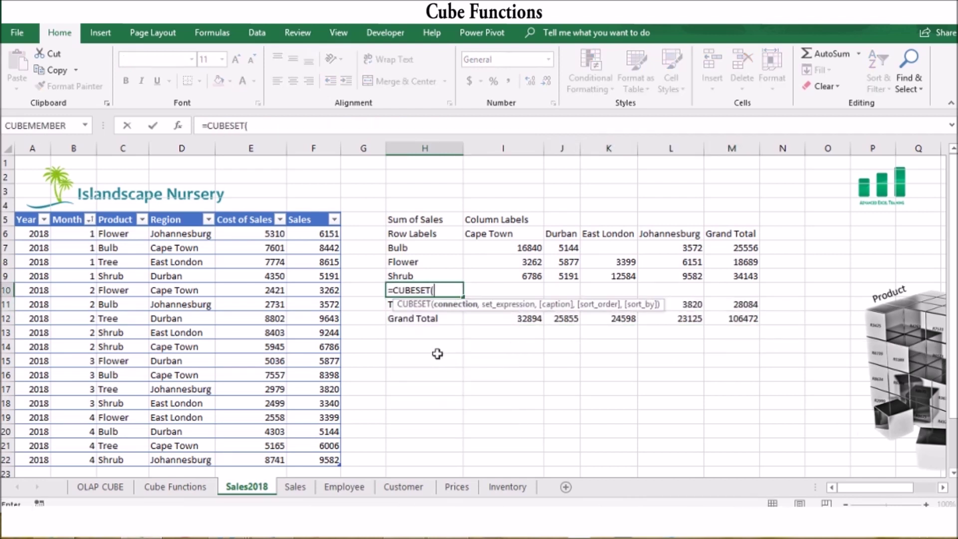
type("\"")
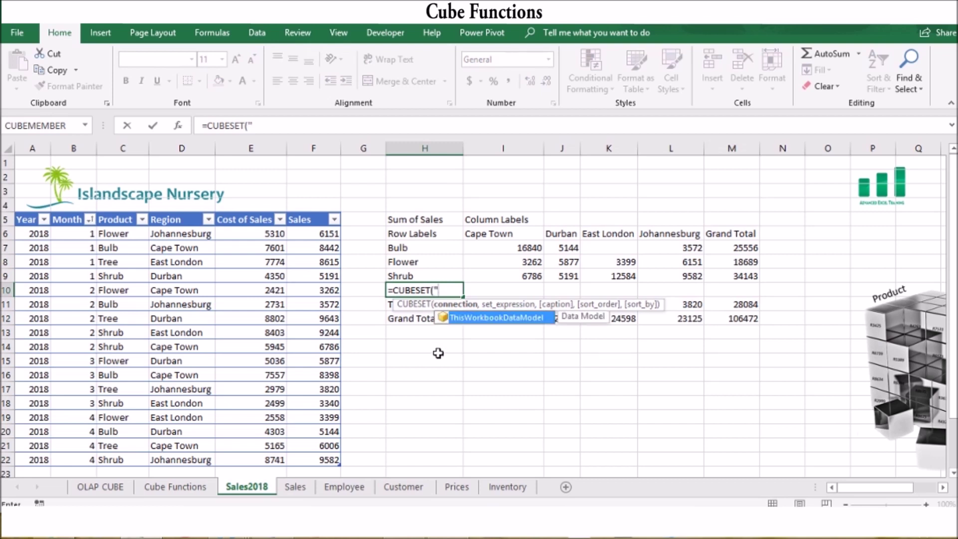
double_click(467, 318)
type("\"")
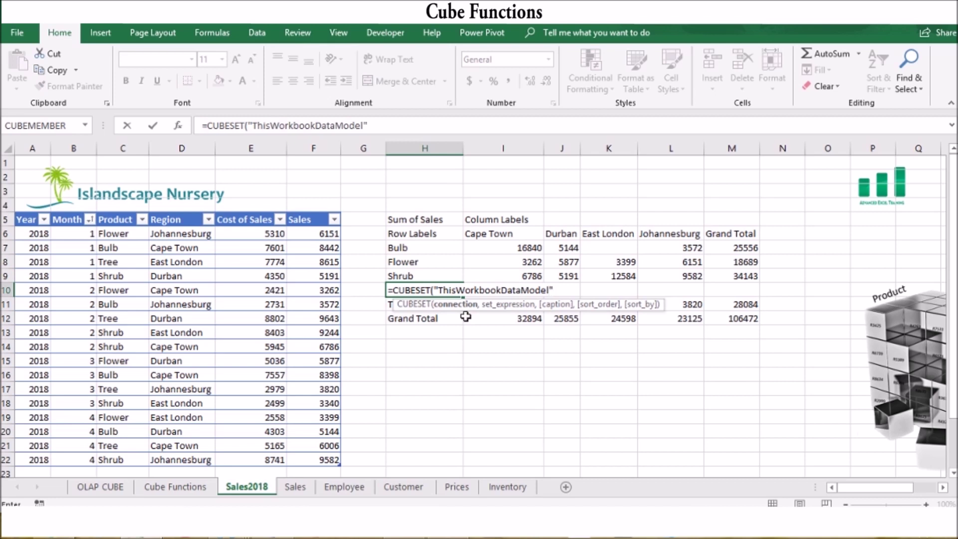
type(",")
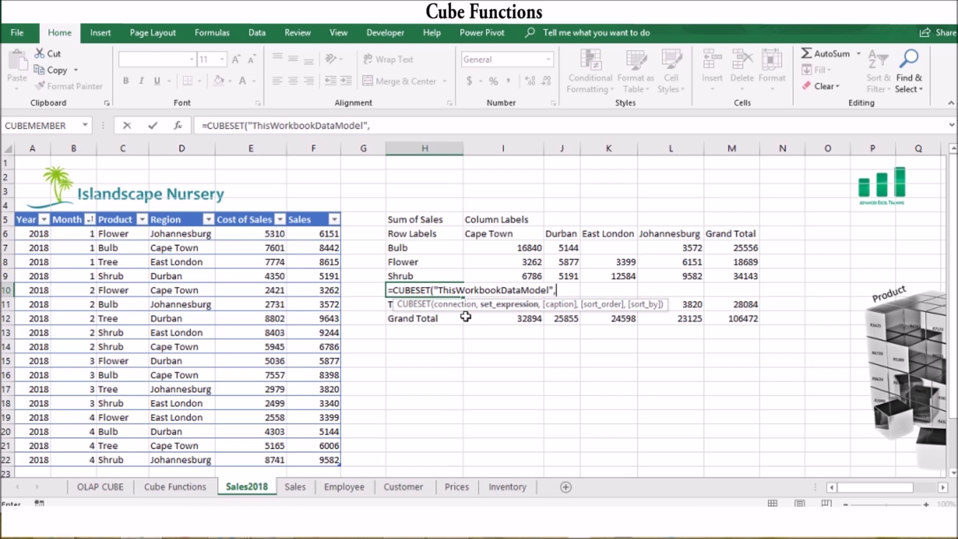
Step: Complete the CUBESET formula in H10 with the set (H9,H11) and the caption "Trees & Shrubs"
type("(")
left_click(410, 276)
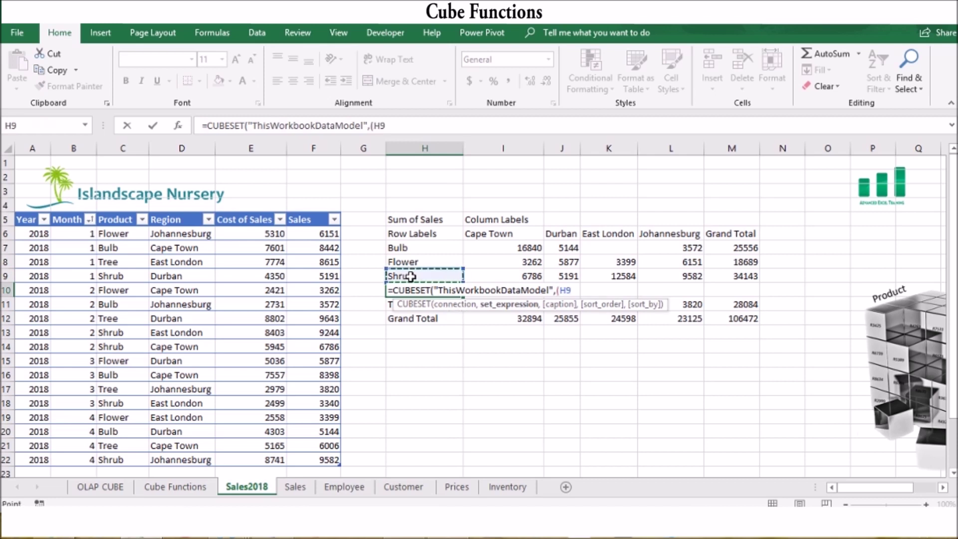
type(",")
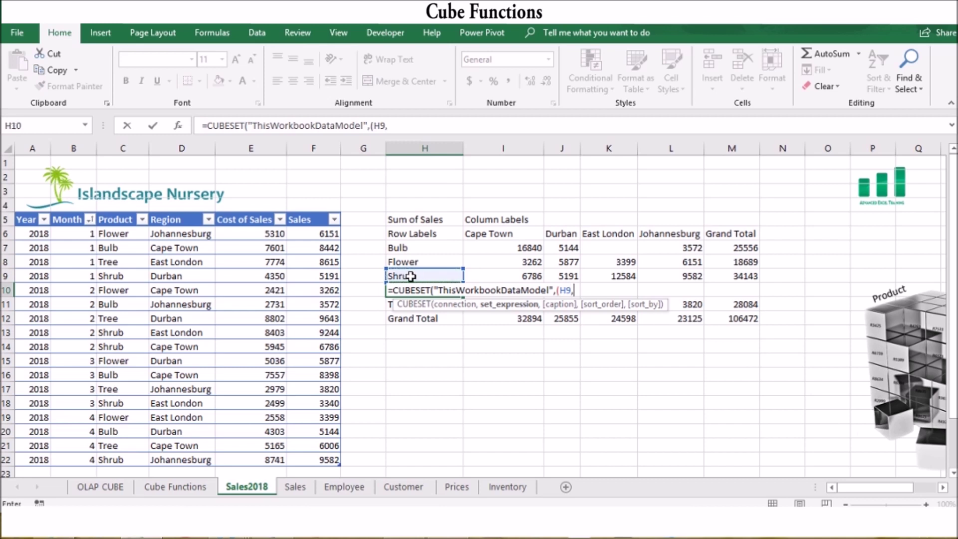
left_click(391, 308)
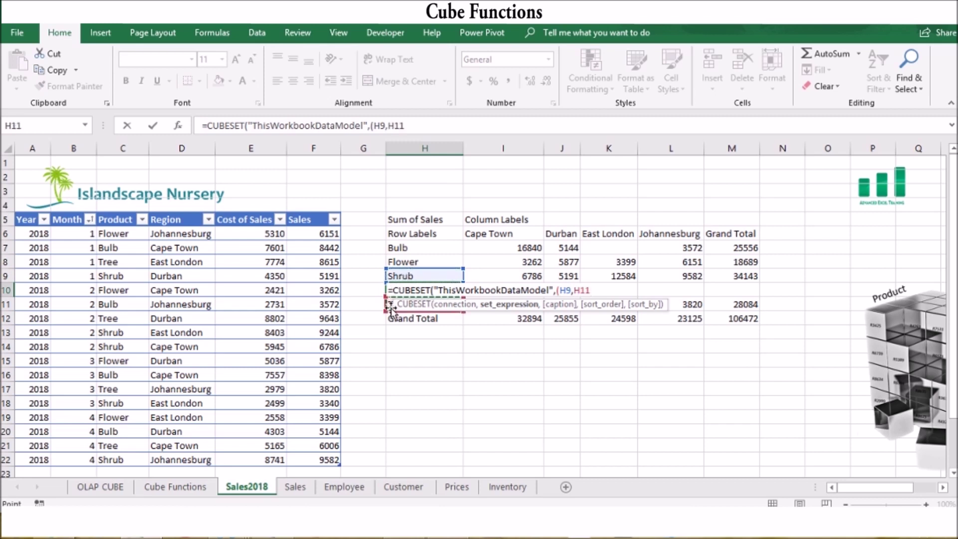
type("),\"")
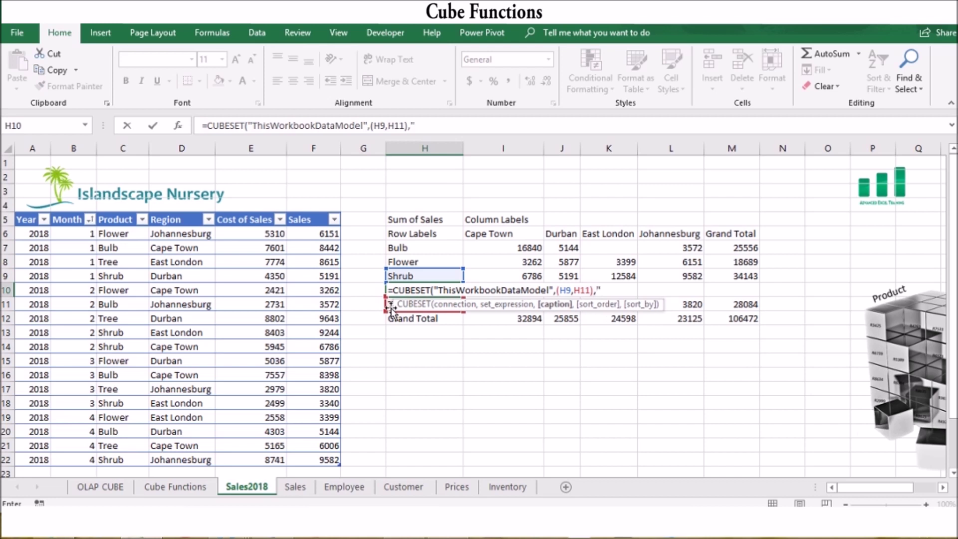
type("Trees & Sh")
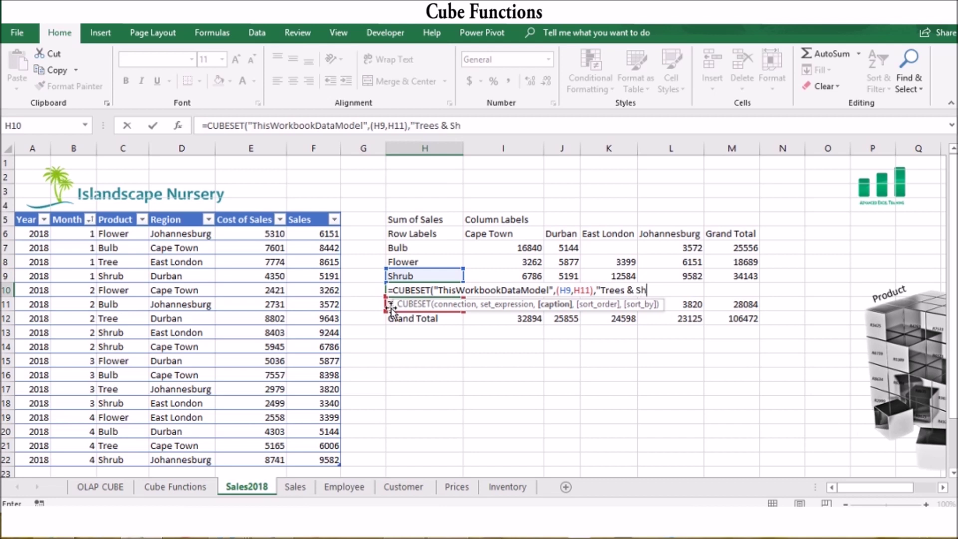
type("rubs\")")
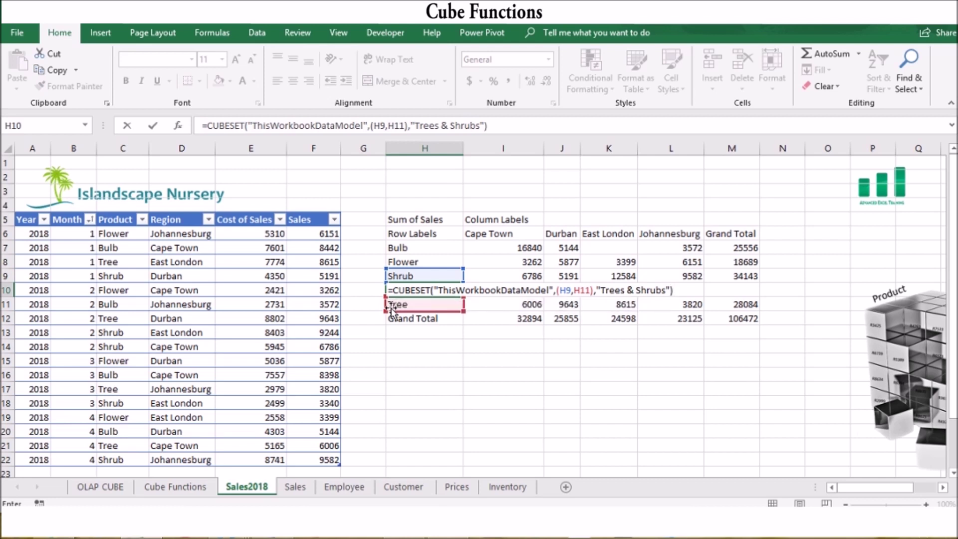
key("Return")
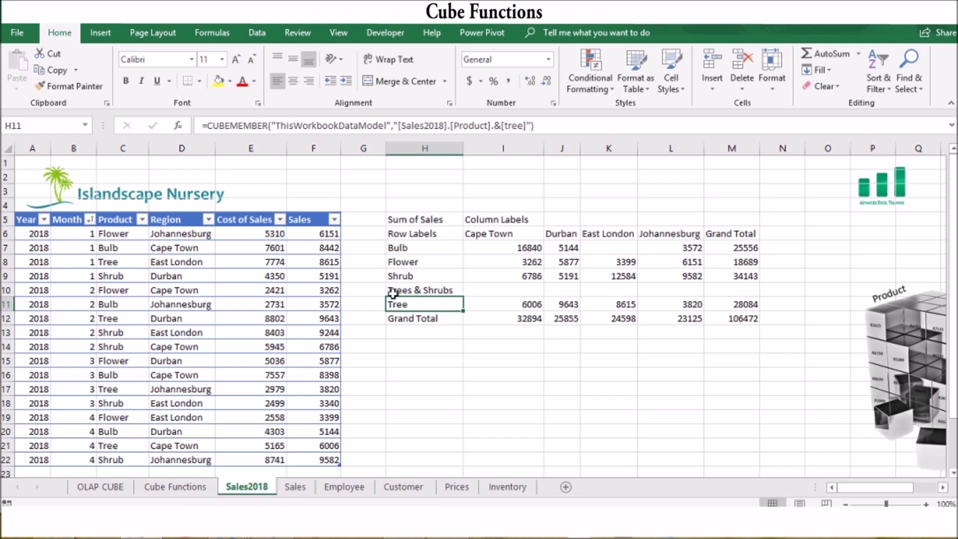
Step: Fill the Shrub row's CUBEVALUE formulas, I9:M9, down into the Trees & Shrubs row
left_click_drag(504, 276, 762, 297)
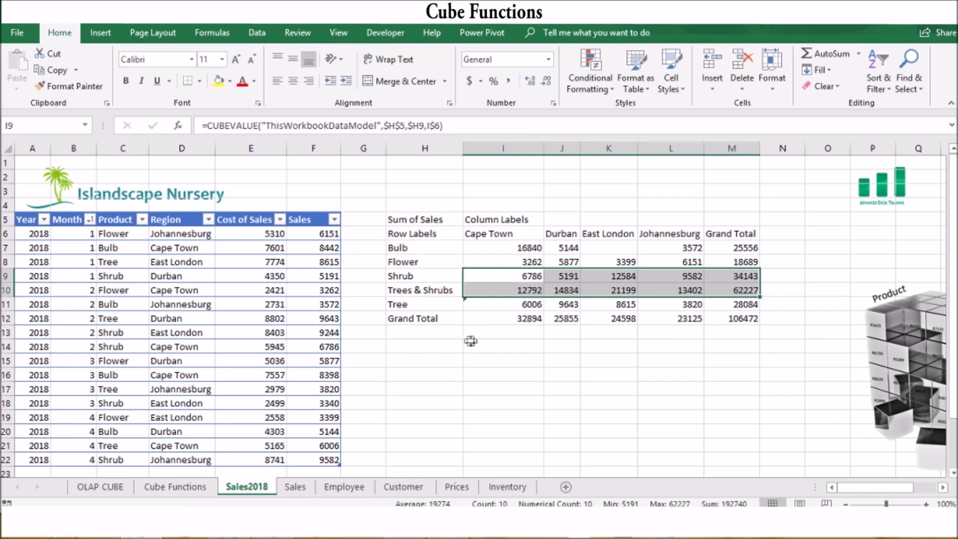
left_click(454, 350)
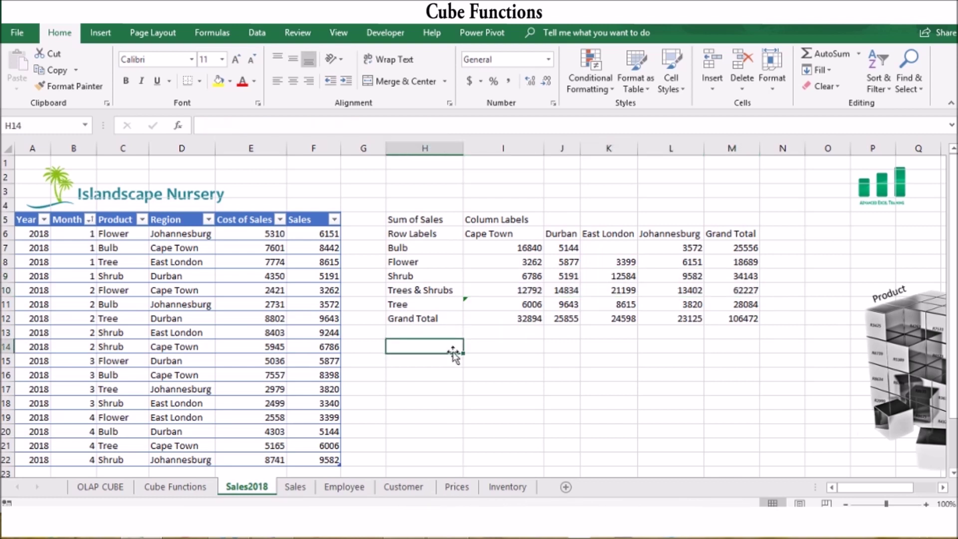
left_click(304, 238)
left_click_drag(304, 238, 270, 452)
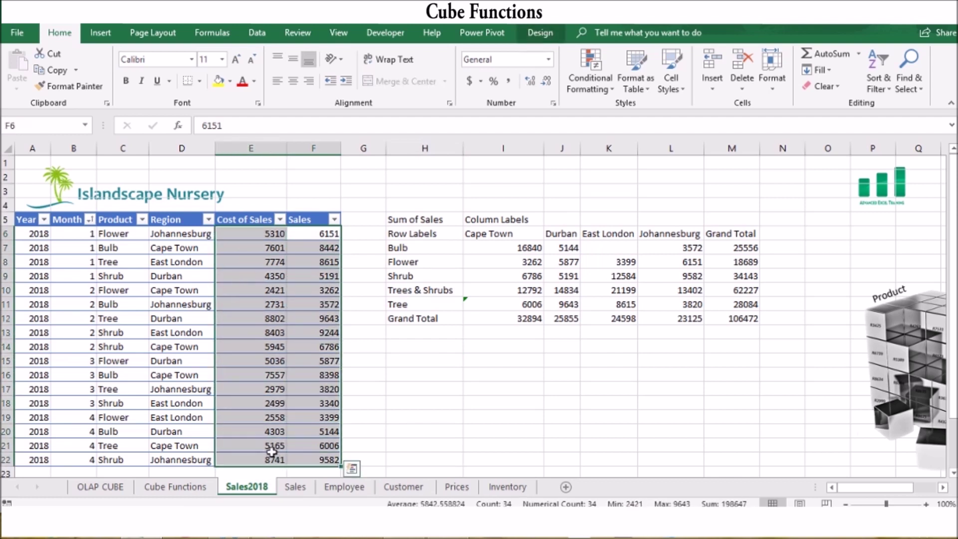
left_click(436, 348)
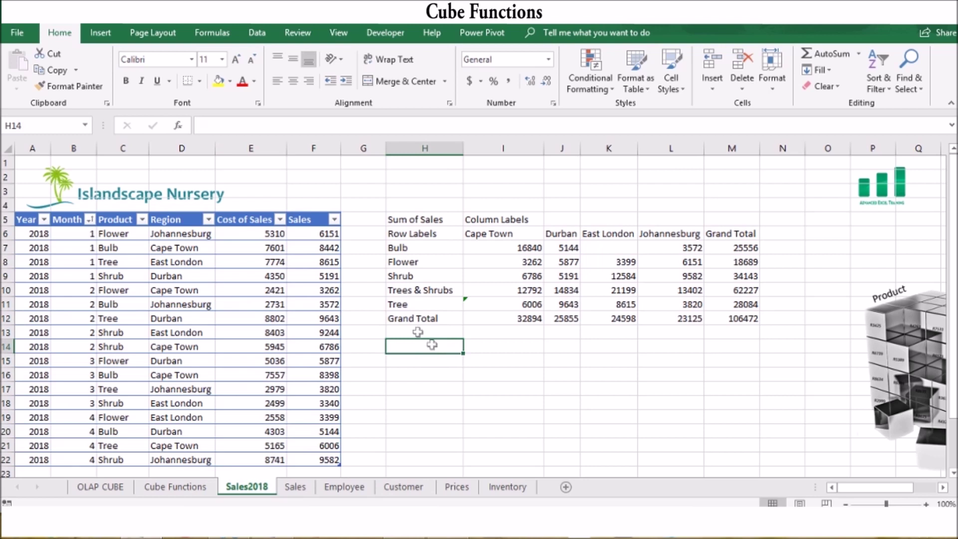
Step: Open the workbook's Data Model in the Power Pivot window and show its Sales2018 table
left_click(258, 34)
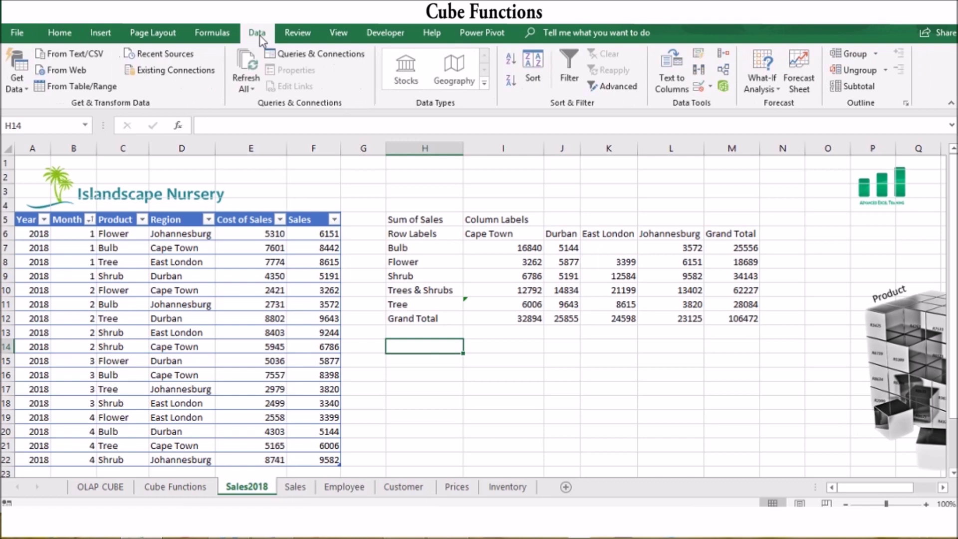
left_click(722, 89)
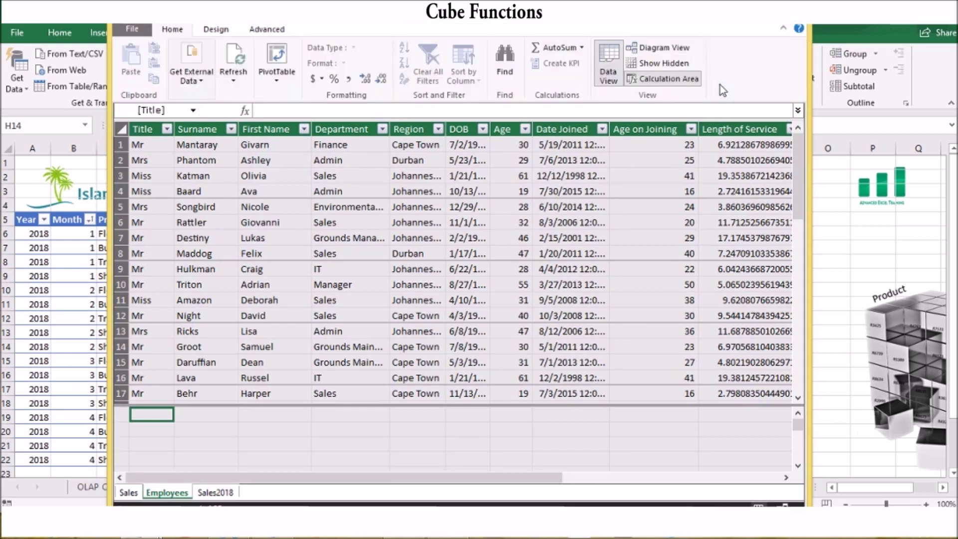
left_click(215, 493)
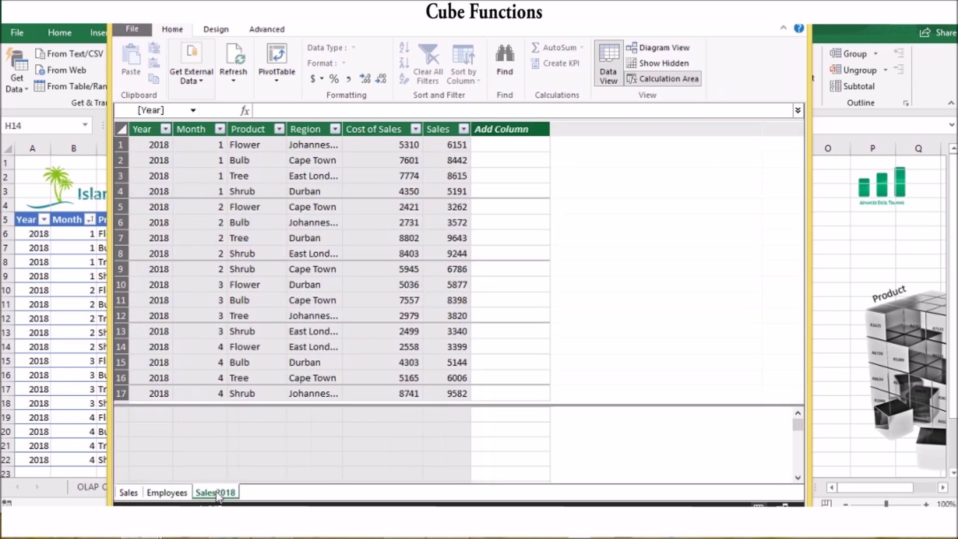
Step: Add AutoSum measures below the Cost of Sales and Sales columns of the Sales2018 table
left_click(389, 146)
left_click_drag(389, 146, 386, 397)
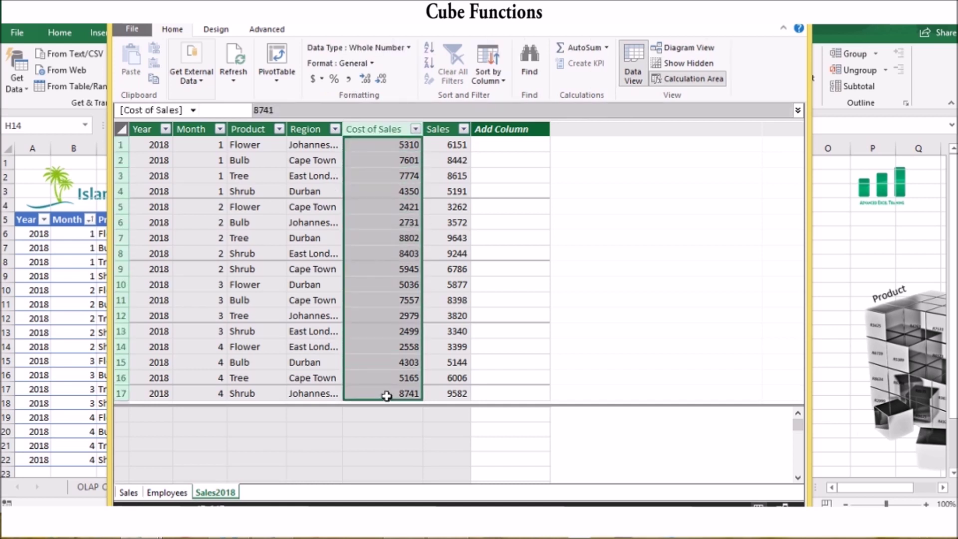
left_click(584, 50)
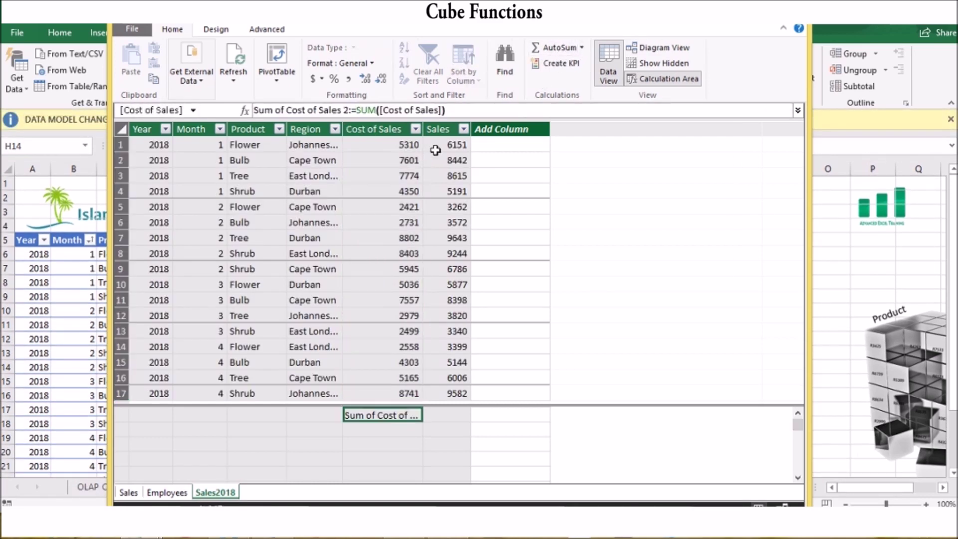
left_click_drag(441, 146, 442, 394)
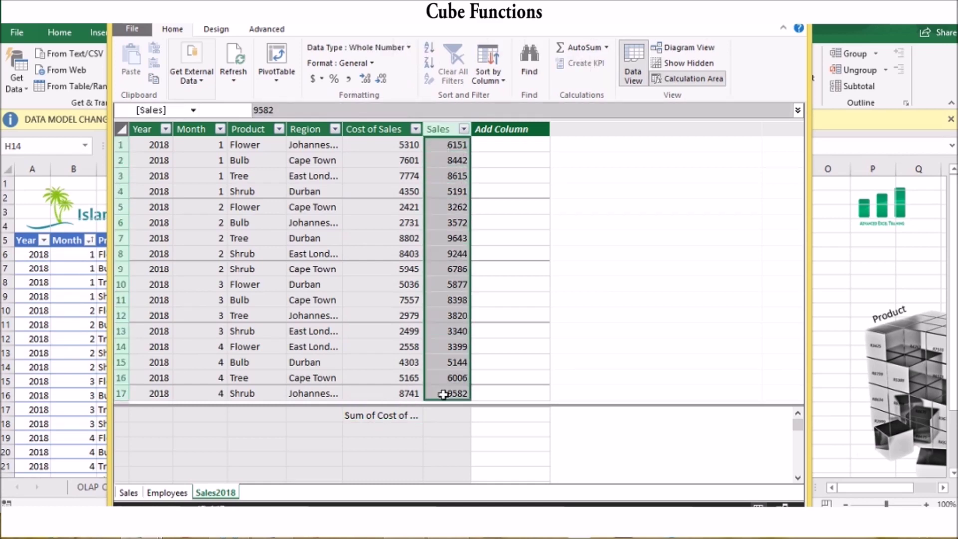
left_click(583, 47)
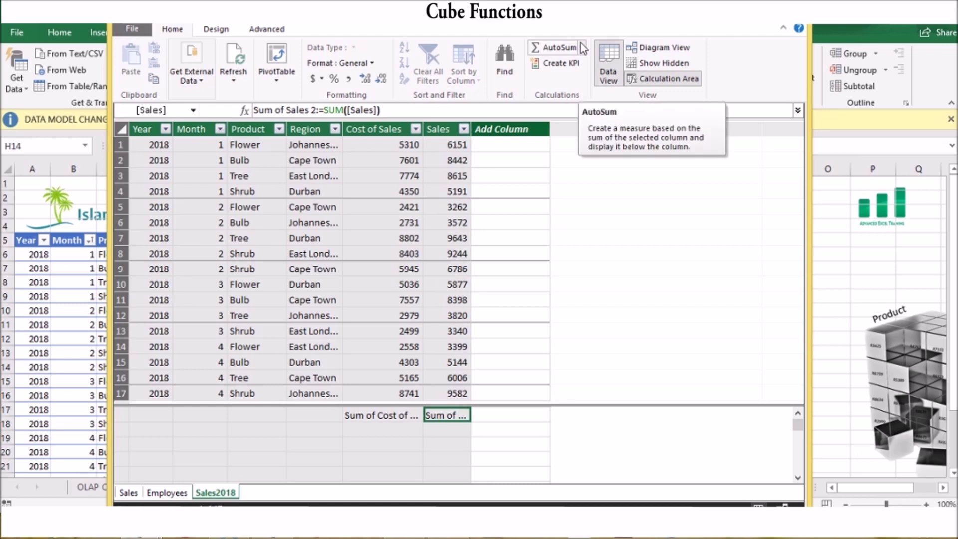
Step: Create a KPI on the Sales sum measure with Sum of Cost of Sales 2 as its target measure, and return to the worksheet
left_click(567, 68)
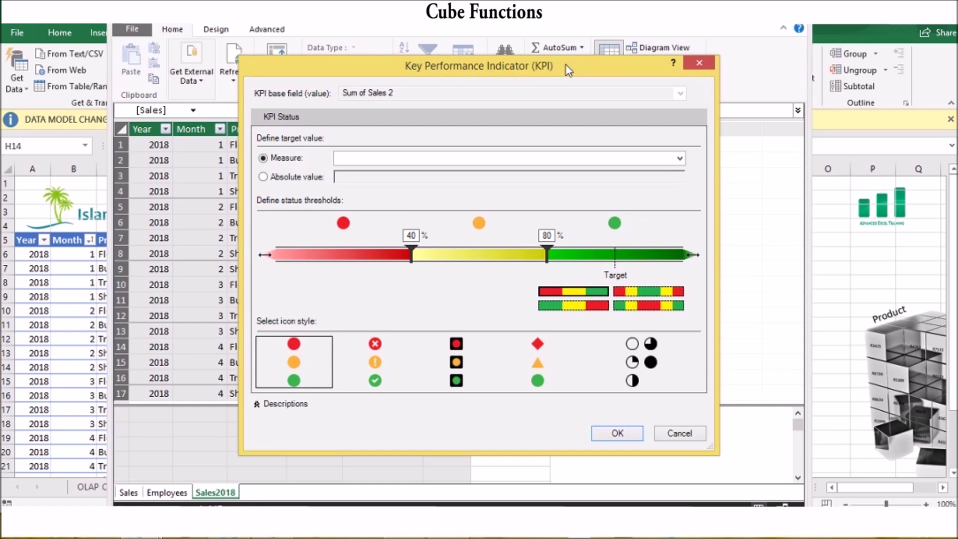
left_click(680, 158)
left_click(632, 170)
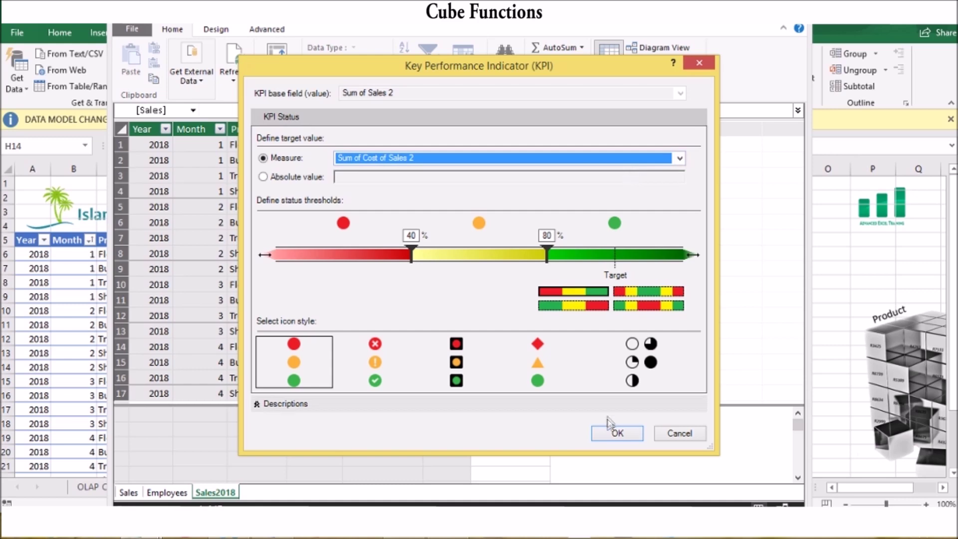
left_click(615, 437)
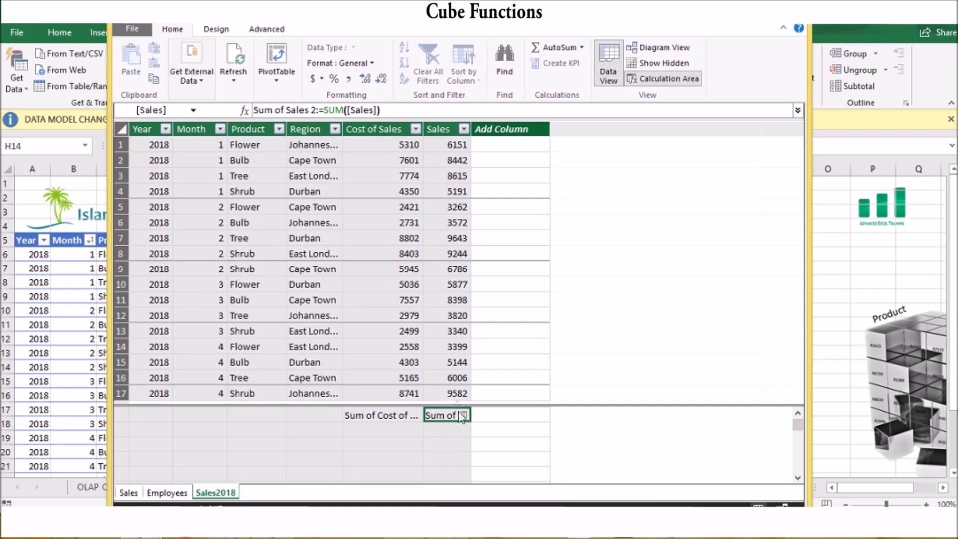
mouse_move(452, 417)
key("alt+F4")
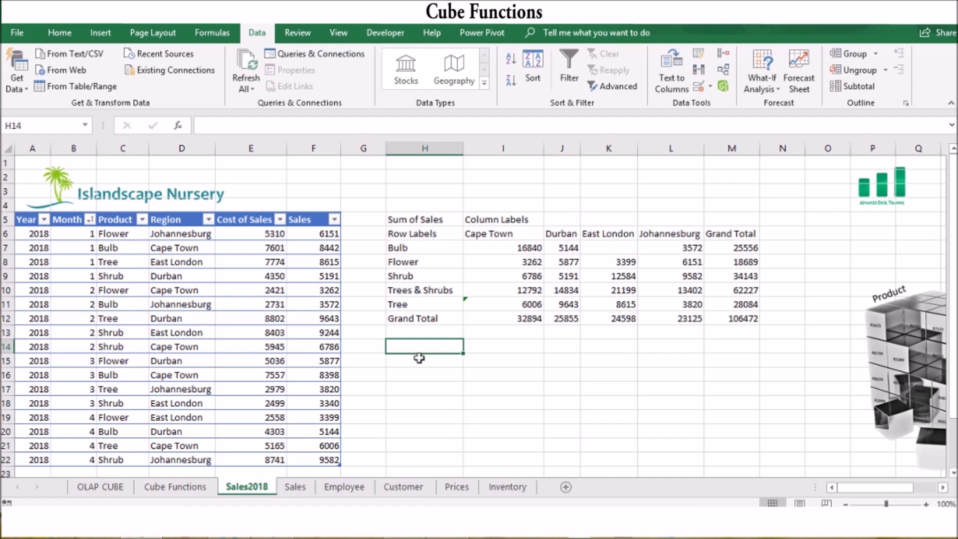
Step: Start a CUBEKPIMEMBER formula in the empty cell H14 with "ThisWorkbookDataModel" as the connection
type("=cube")
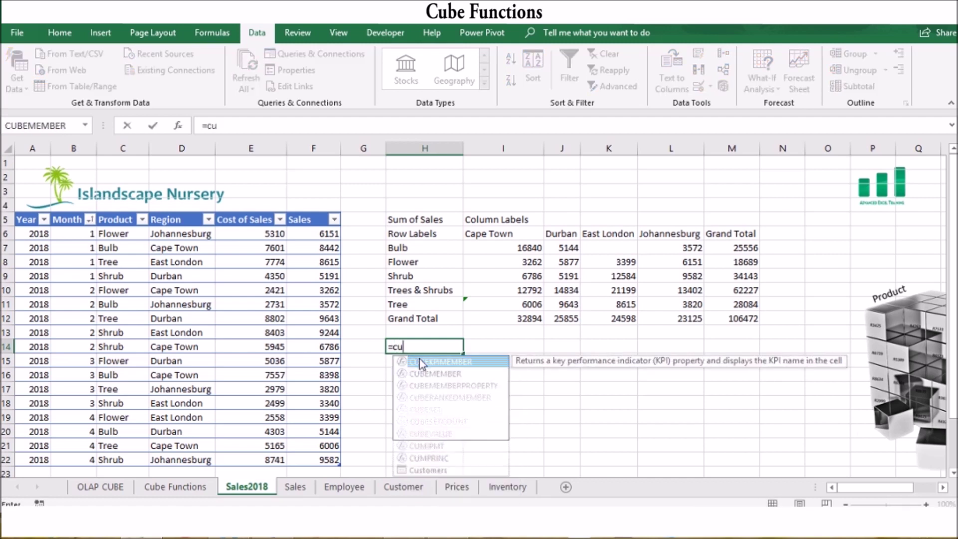
double_click(419, 360)
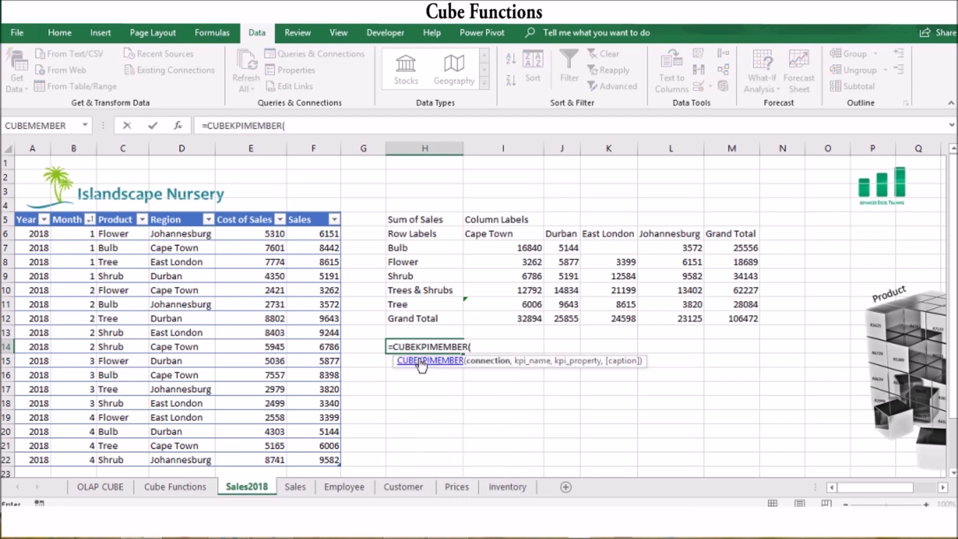
type("\"")
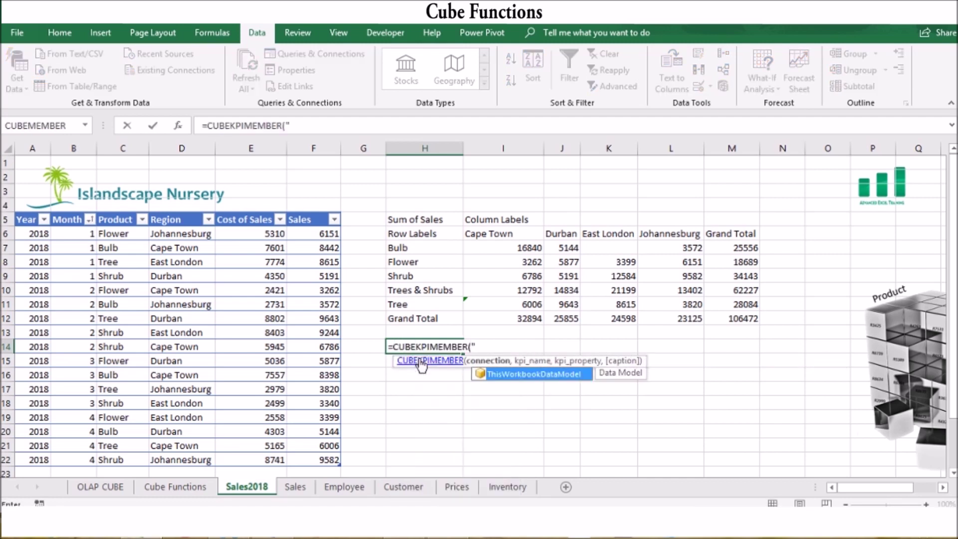
double_click(500, 375)
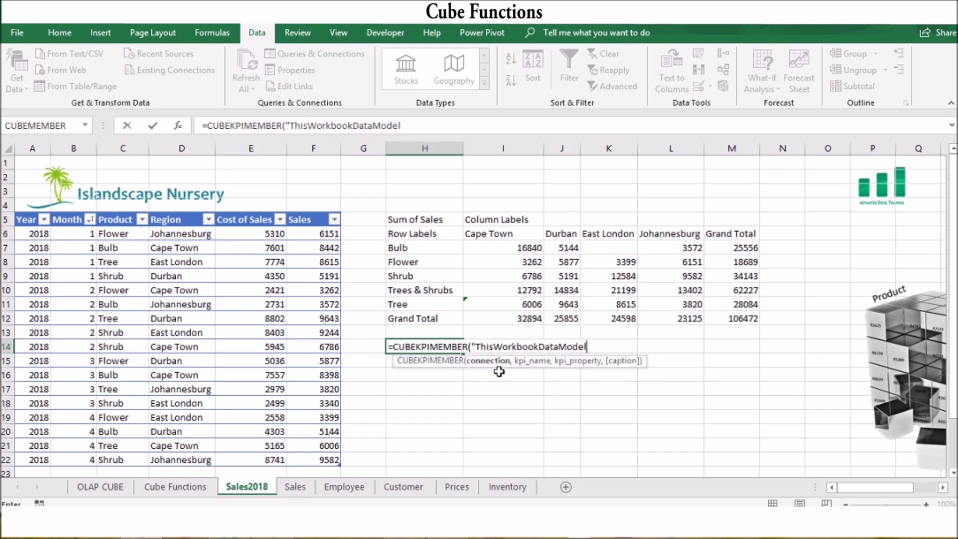
Step: Complete the CUBEKPIMEMBER formula with the KPI name "Sum of Sales 2" and property 1 (KPIValue), and check cell H14
type("\",\"")
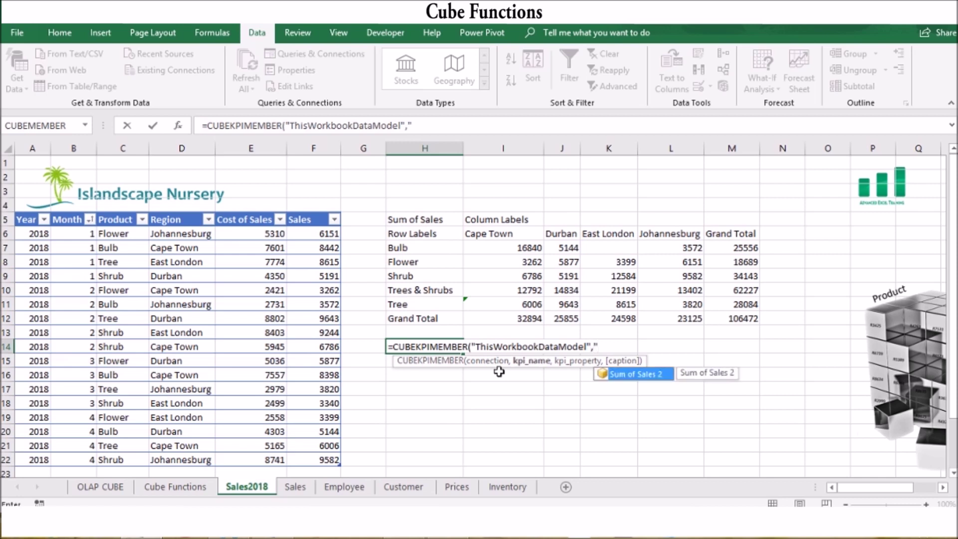
double_click(626, 378)
type("\"")
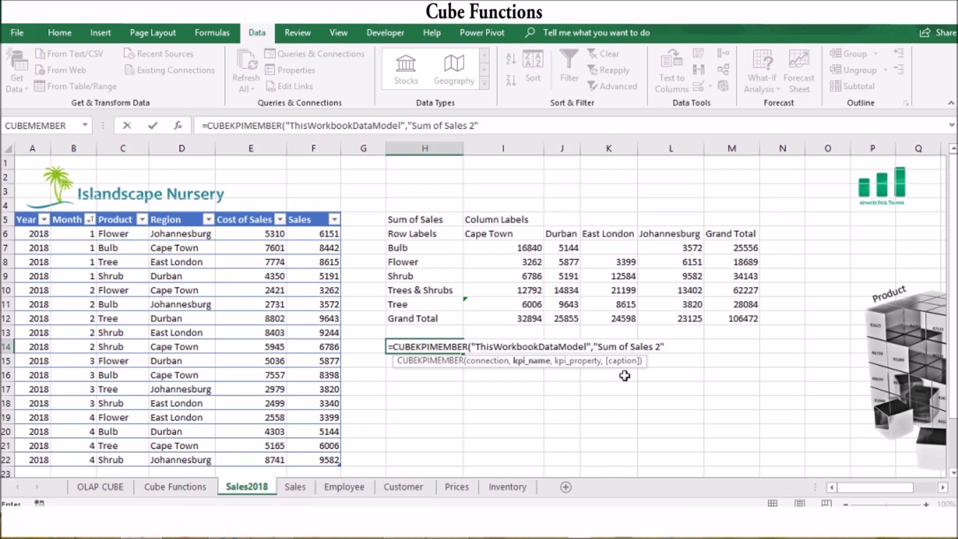
type(",")
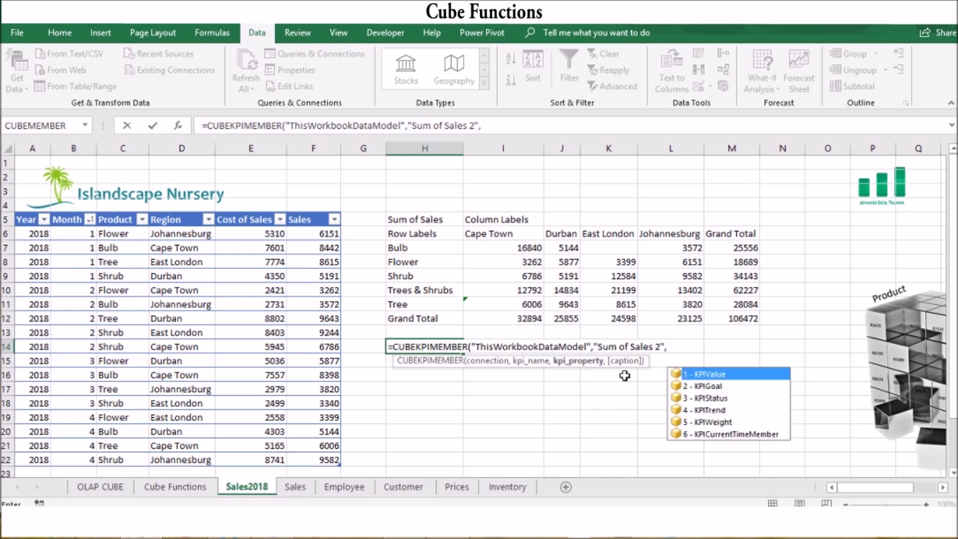
double_click(711, 375)
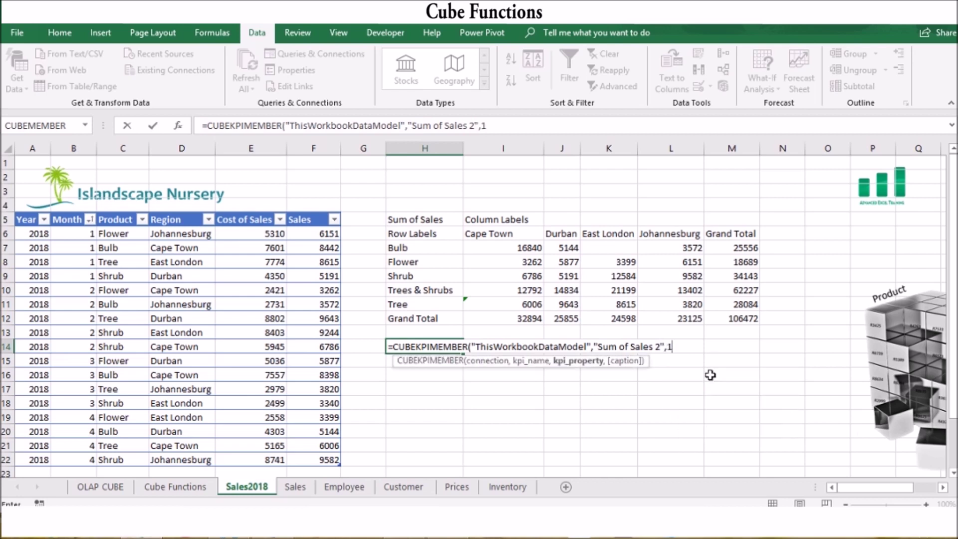
type(")")
key("Return")
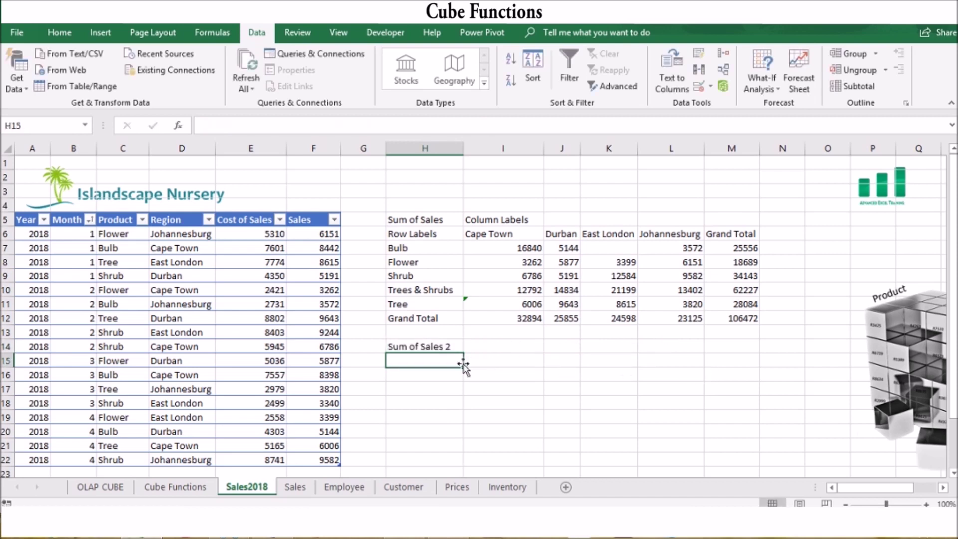
left_click(429, 348)
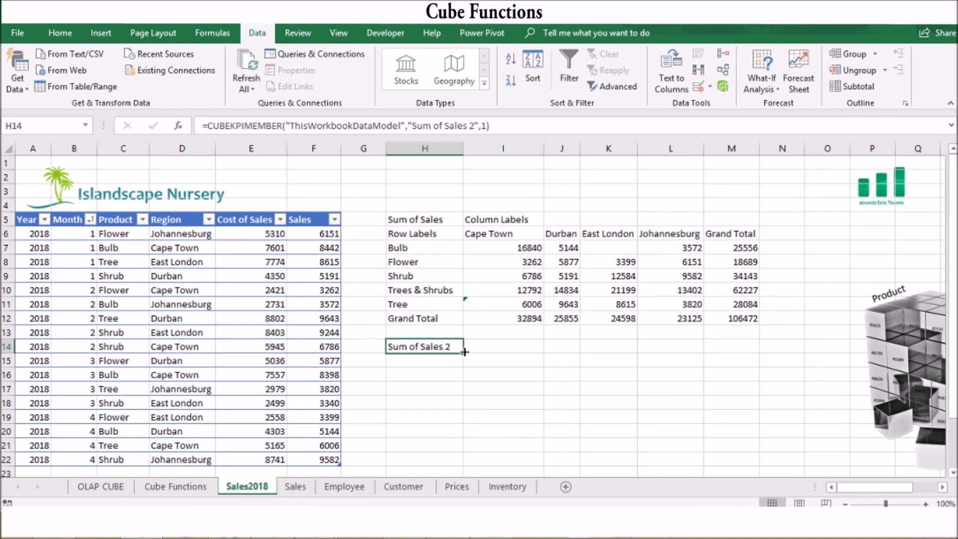
Step: Start a CUBEVALUE formula in the empty cell I14 with "ThisWorkbookDataModel" as the connection
left_click(485, 348)
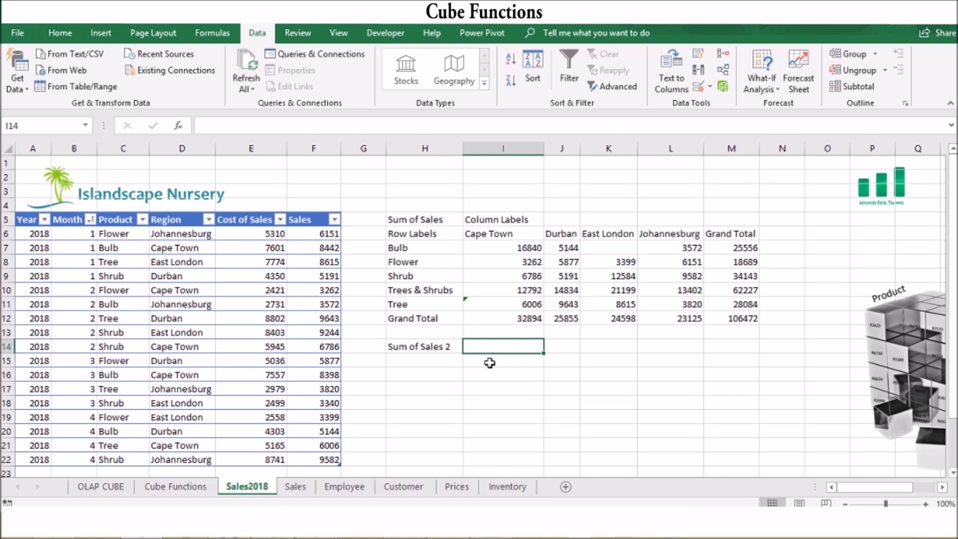
type("=")
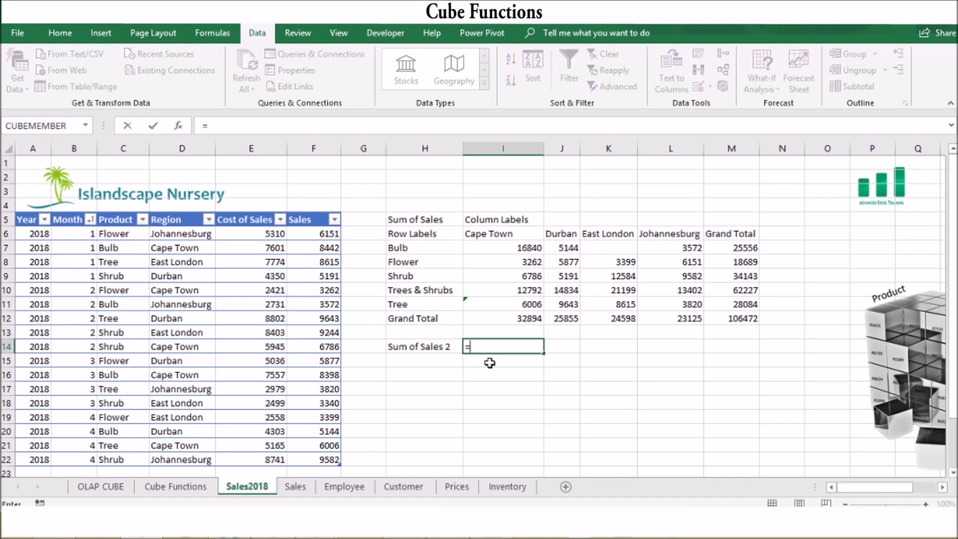
type("cube")
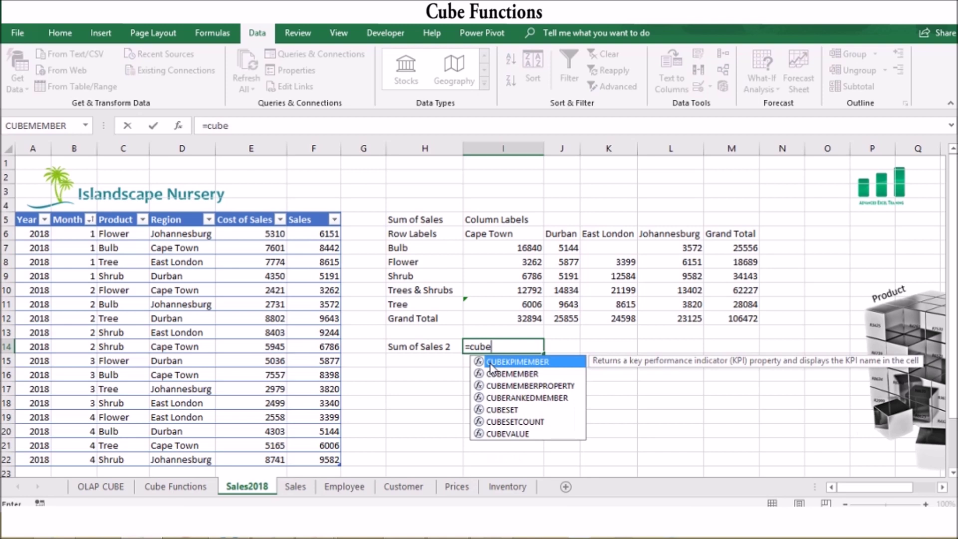
left_click(505, 433)
double_click(505, 433)
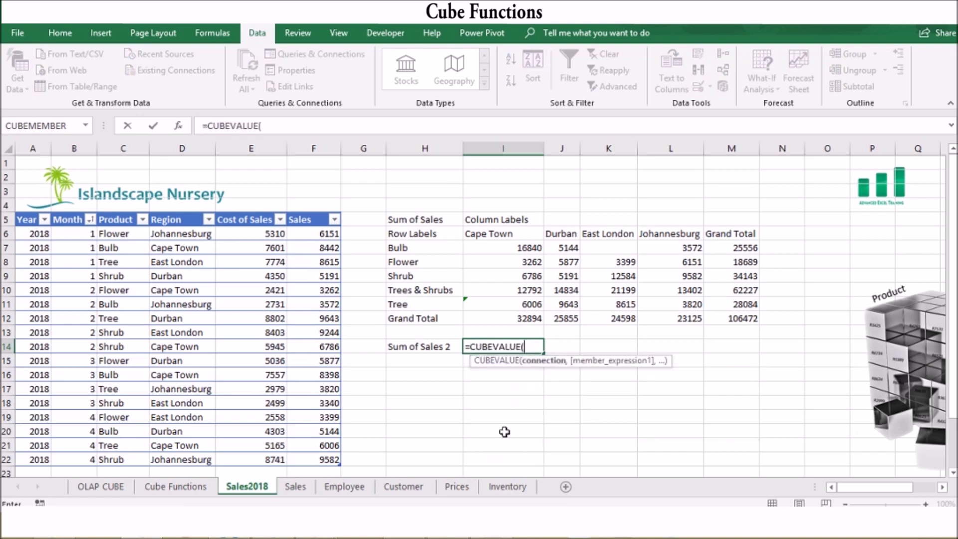
type("\"")
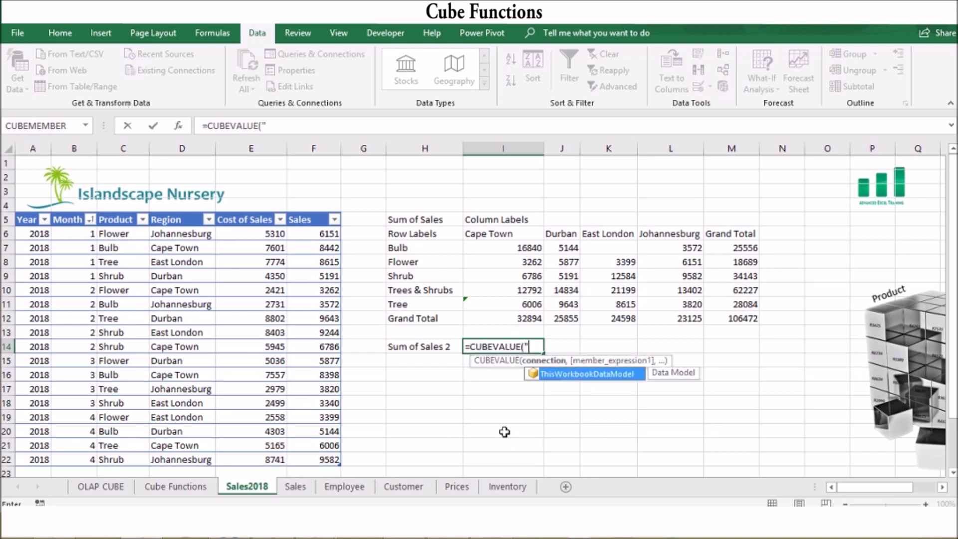
double_click(561, 377)
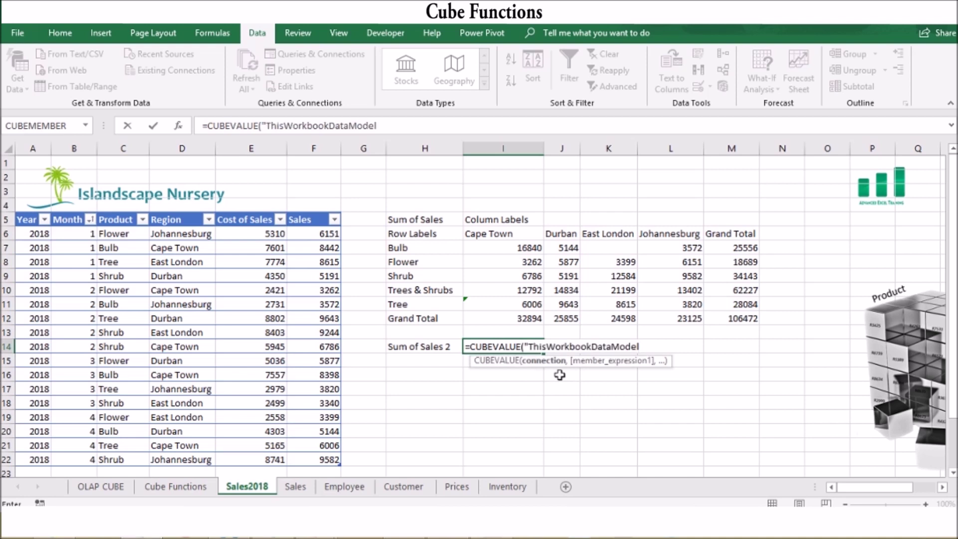
type("\",")
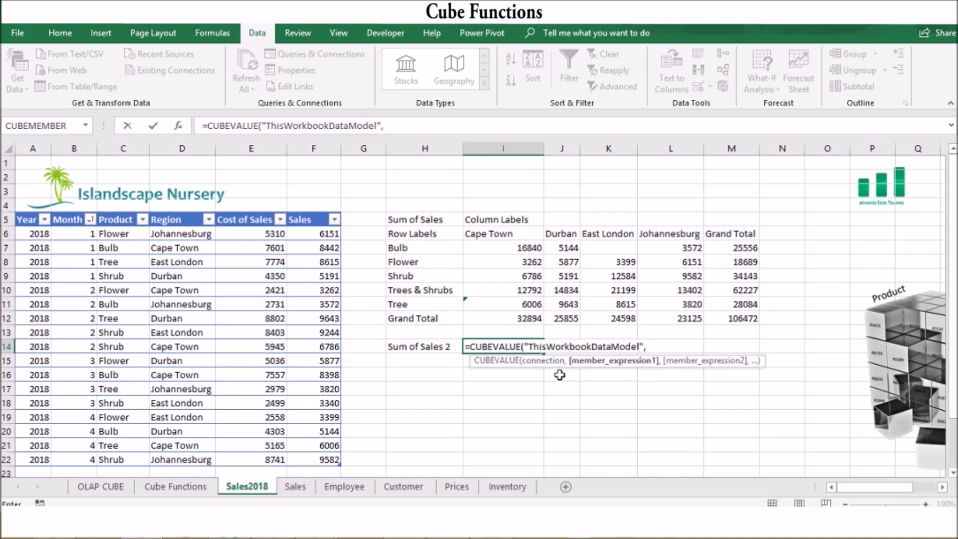
Step: Complete the CUBEVALUE formula in I14 with the member expression "[Measures].[Sum of Sales 2]"
type("\"")
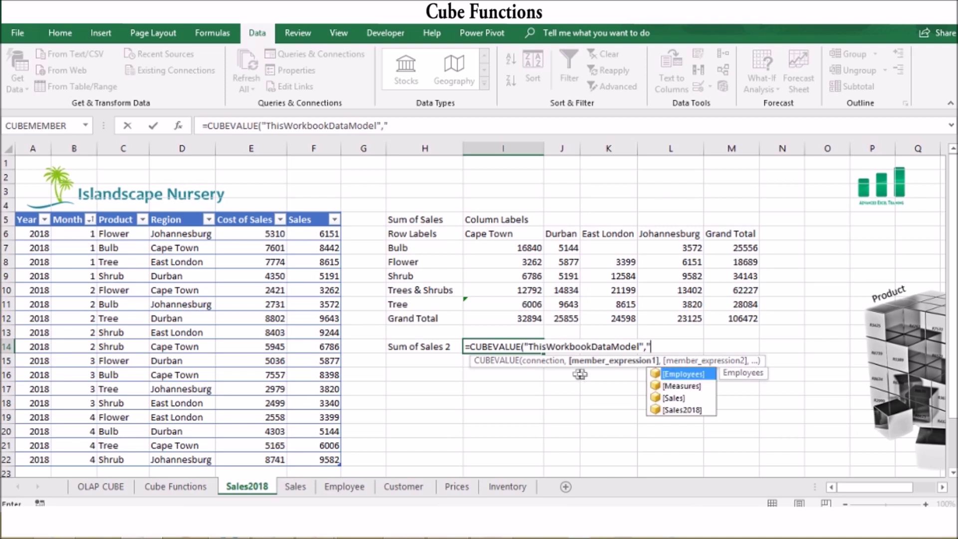
double_click(681, 387)
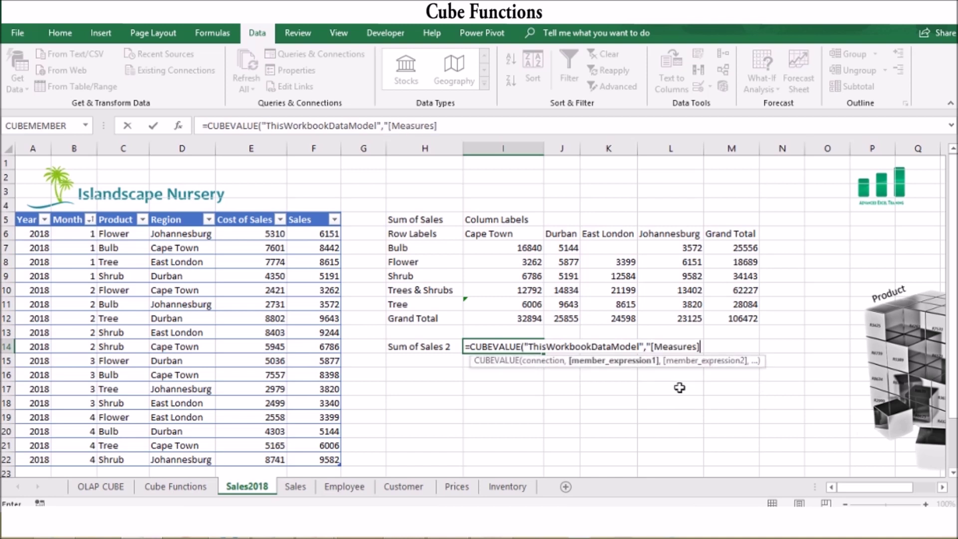
type(".")
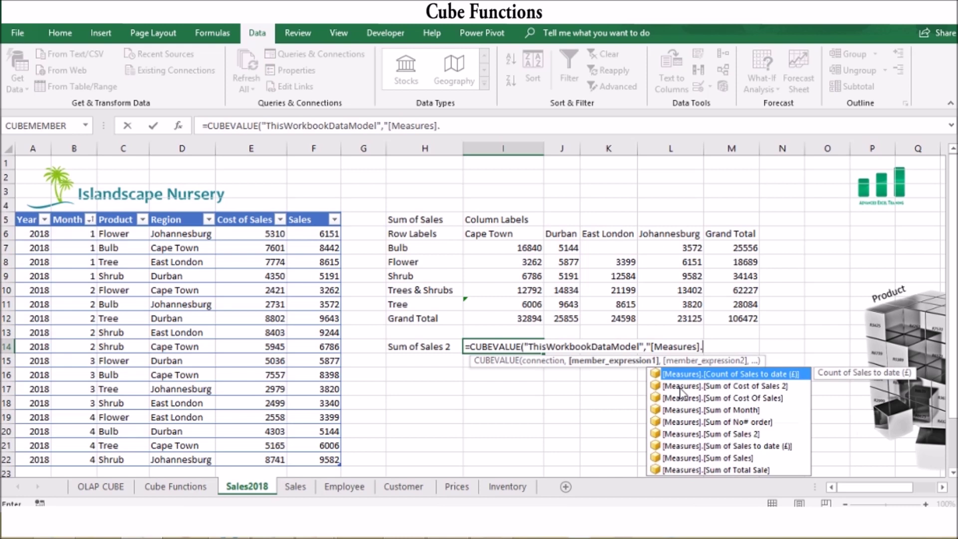
double_click(716, 434)
type("\")")
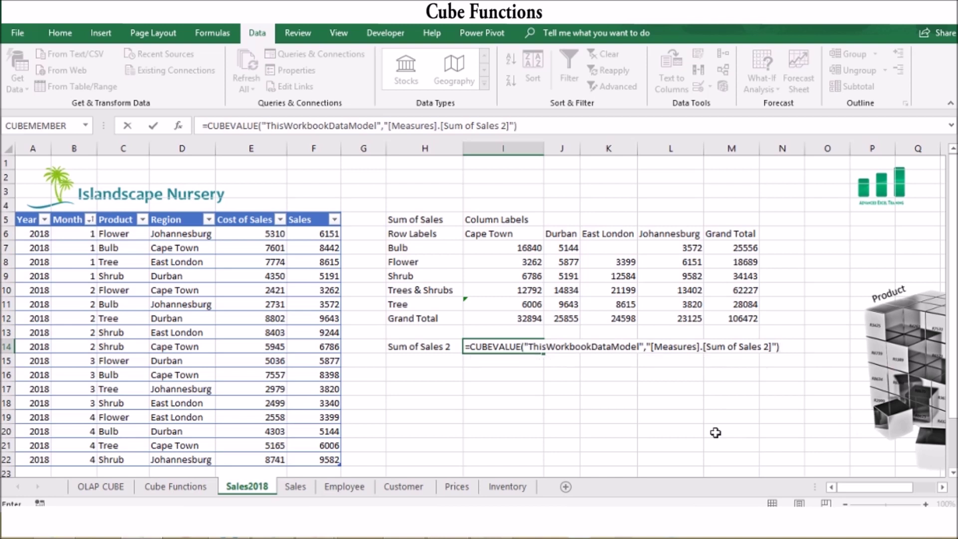
key("Return")
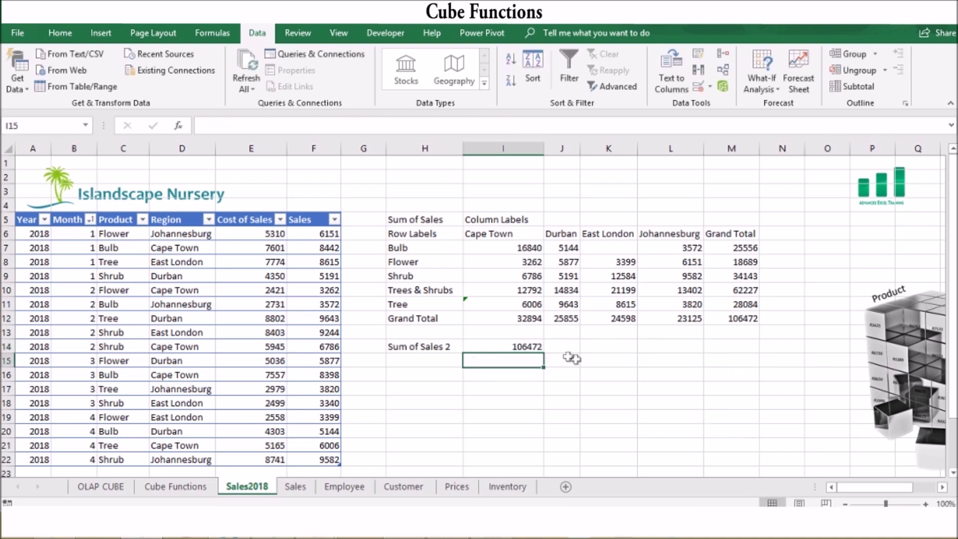